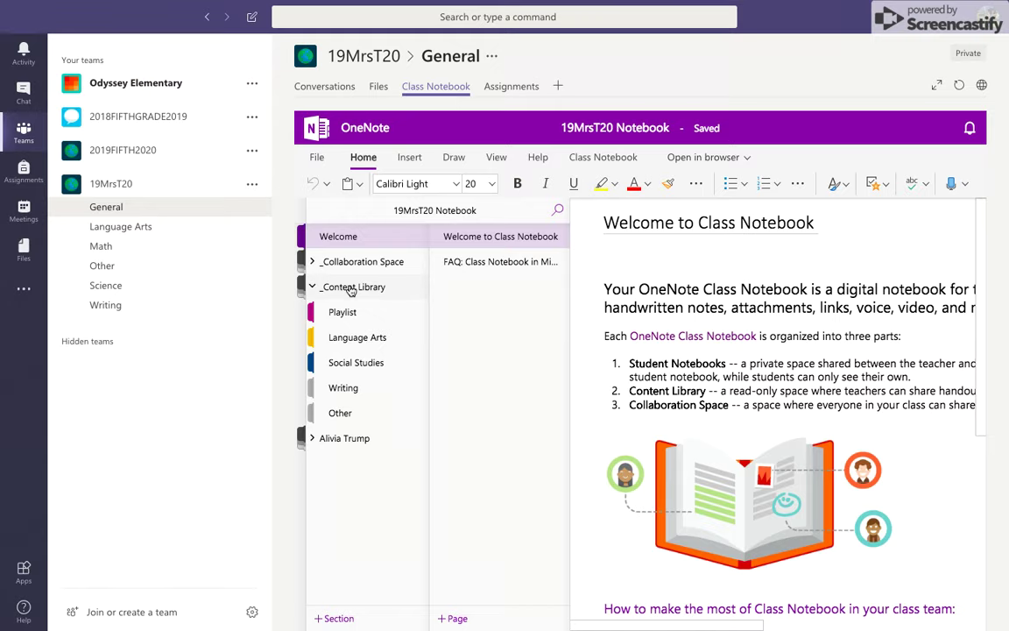
Open the Language Arts section of the _Content Library in the 19MrsT20 class notebook.
{"action": "left_click", "coordinate": [333, 342]}
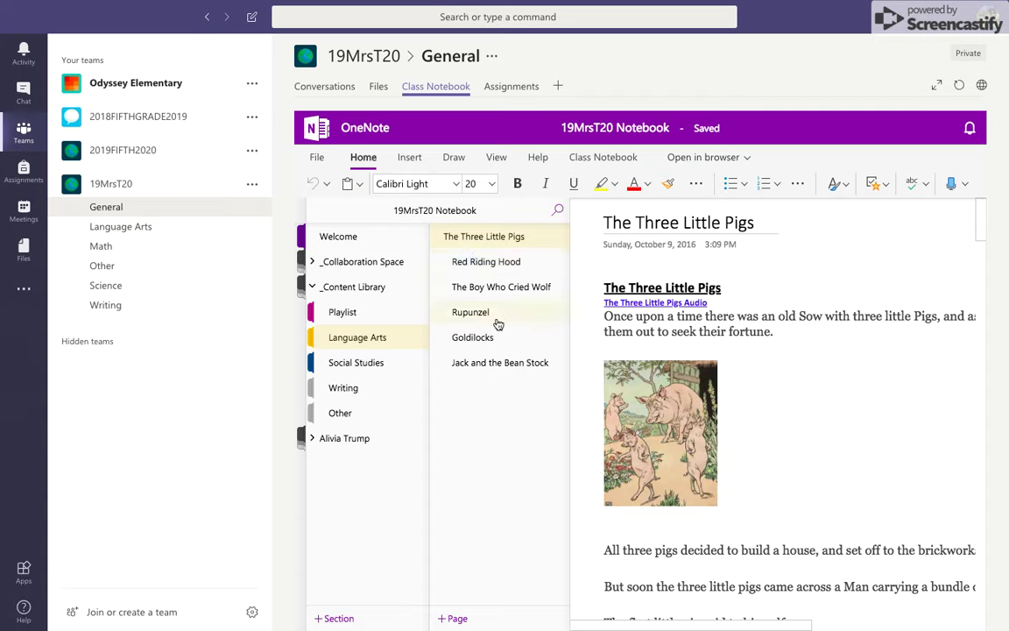
{"action": "right_click", "coordinate": [483, 249]}
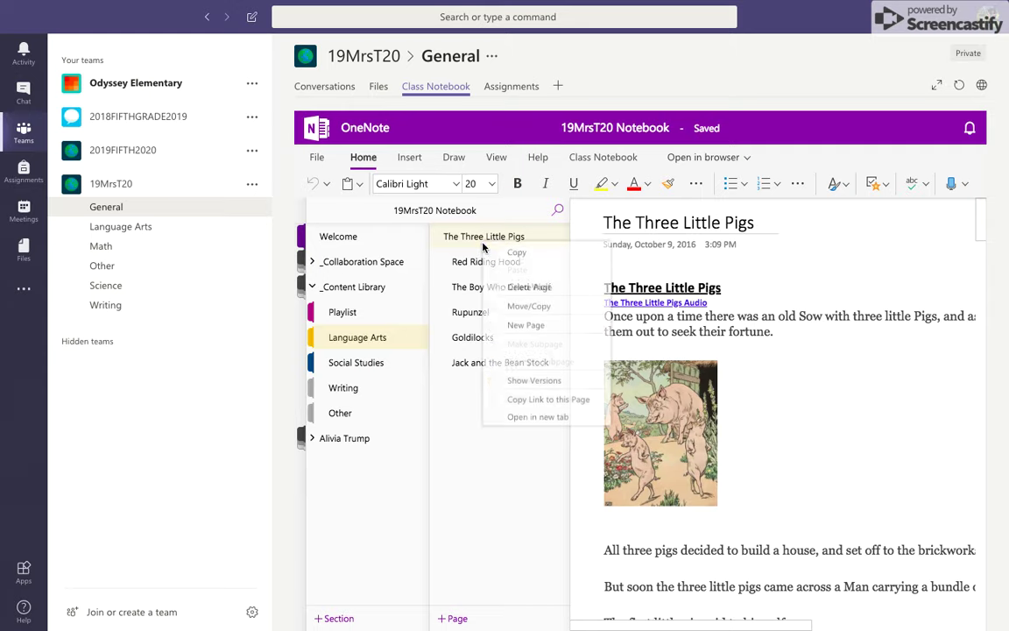
{"action": "left_click", "coordinate": [460, 499]}
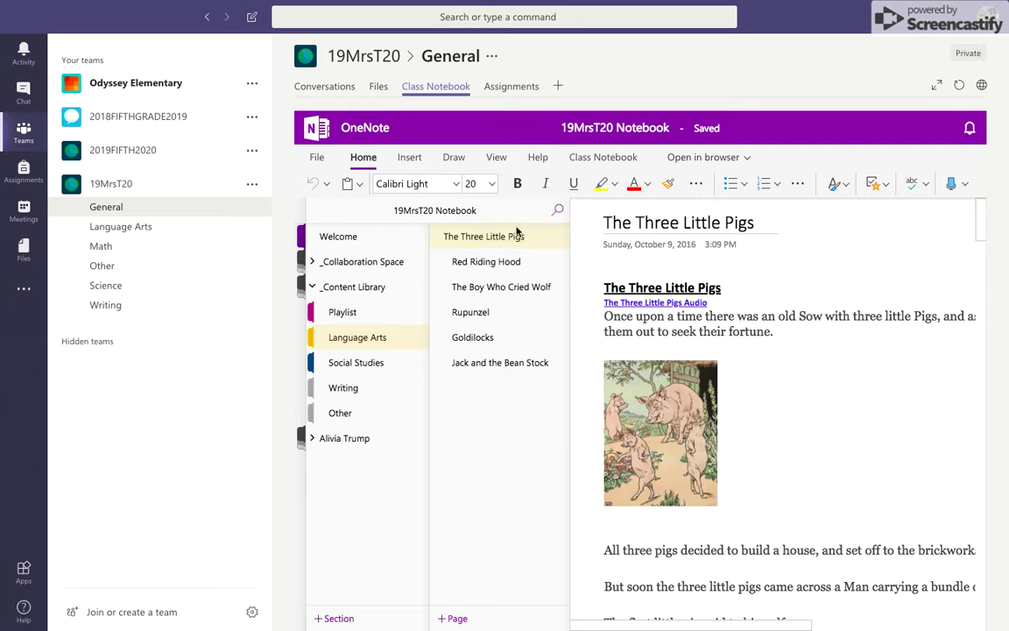
Distribute The Three Little Pigs page to the students' Language Arts section and close the distribution pane.
{"action": "left_click", "coordinate": [602, 157]}
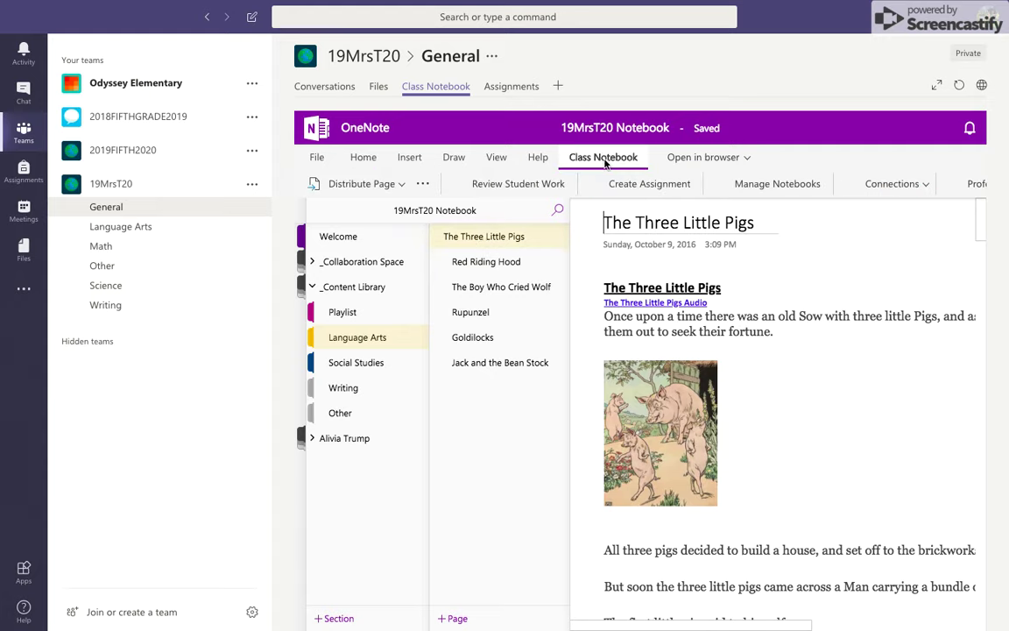
{"action": "left_click", "coordinate": [400, 185]}
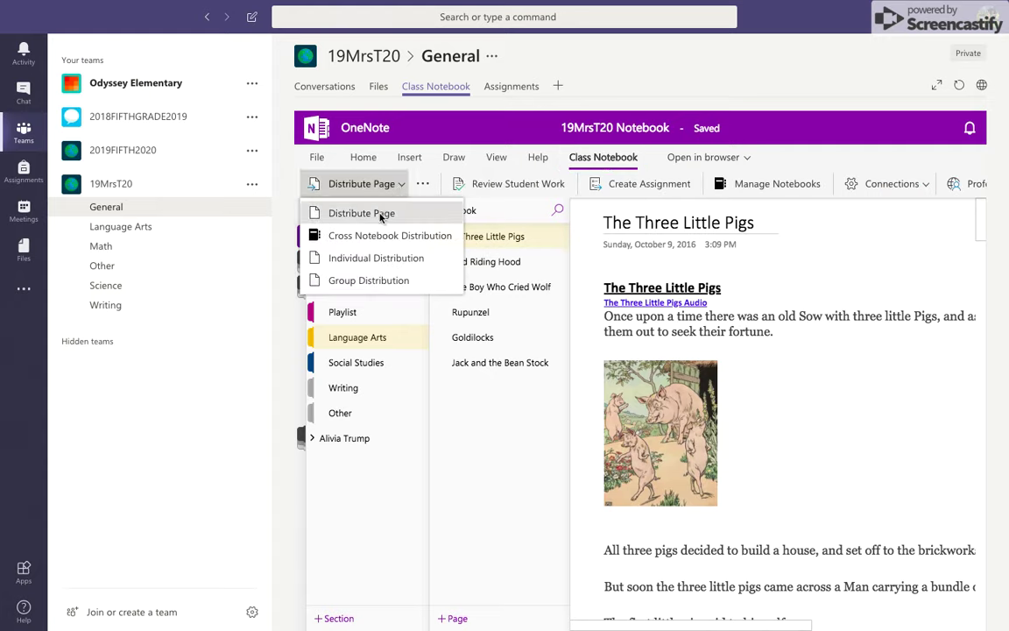
{"action": "left_click", "coordinate": [380, 215]}
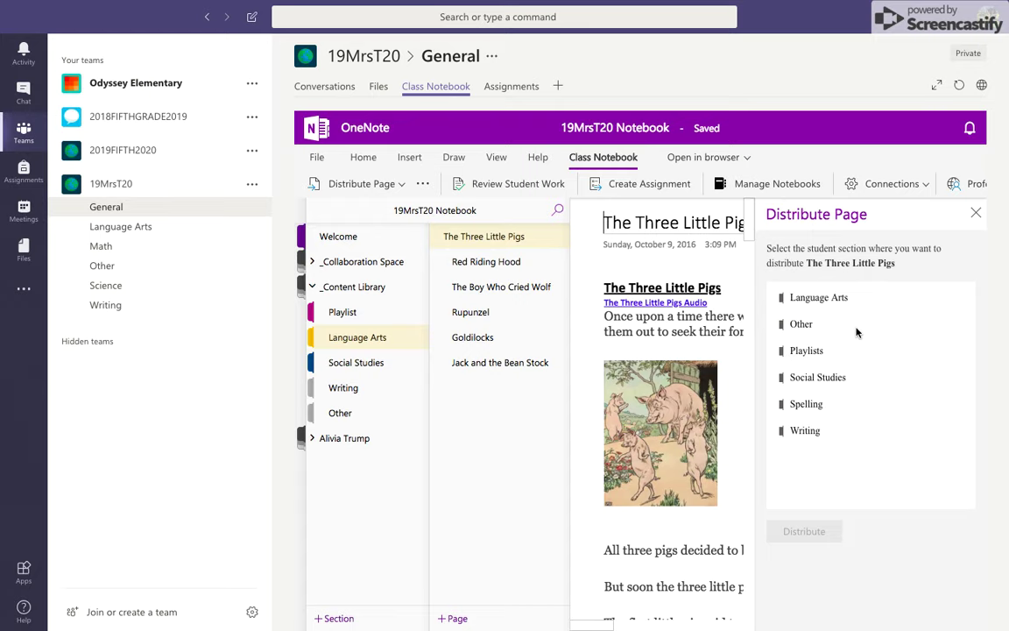
{"action": "left_click", "coordinate": [820, 301]}
{"action": "left_click", "coordinate": [820, 301]}
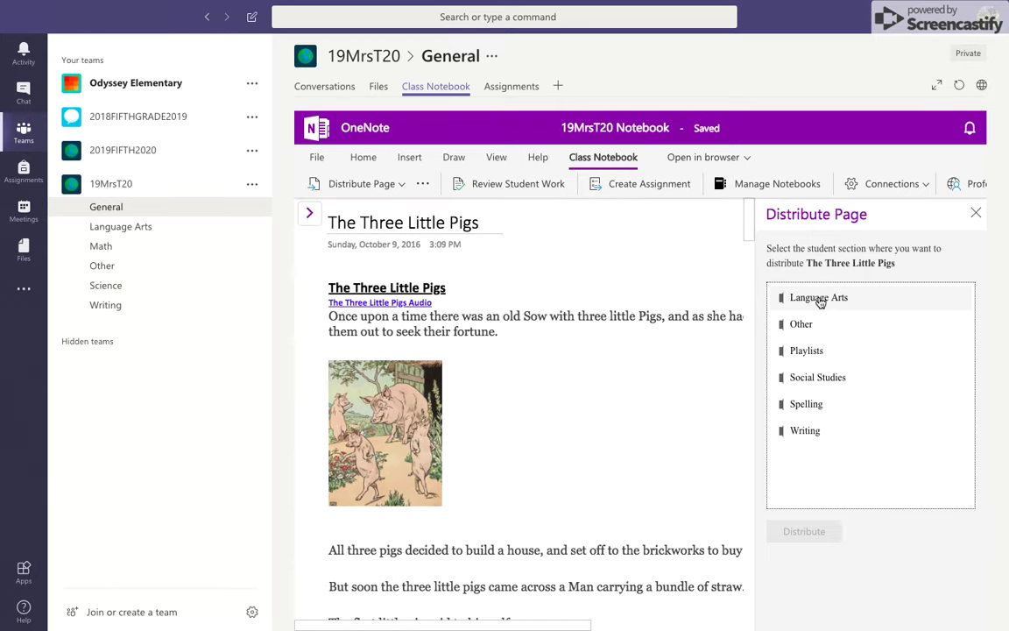
{"action": "left_click", "coordinate": [796, 532]}
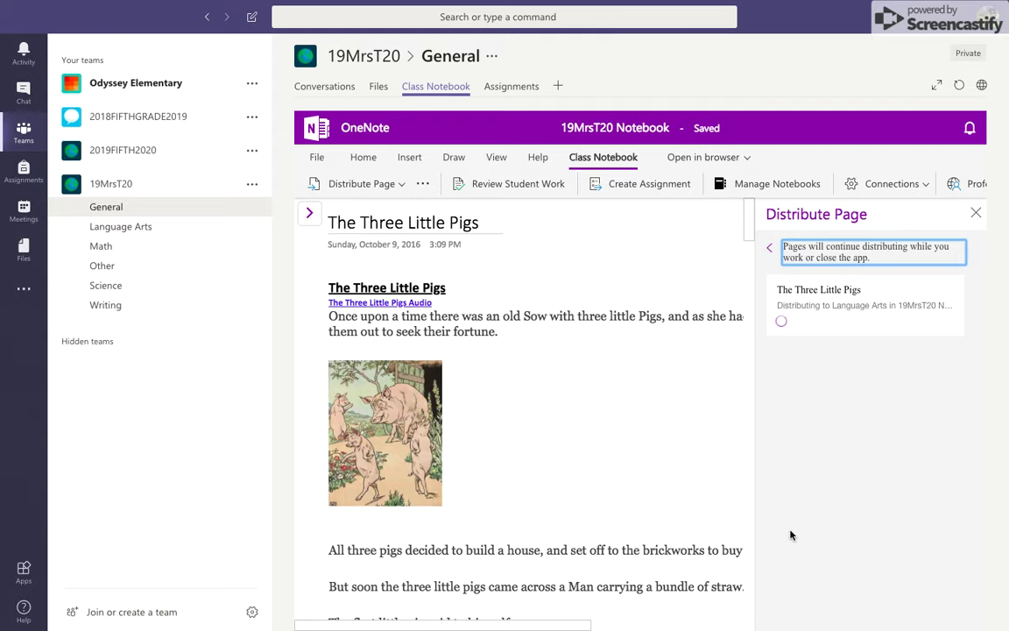
{"action": "left_click", "coordinate": [308, 217]}
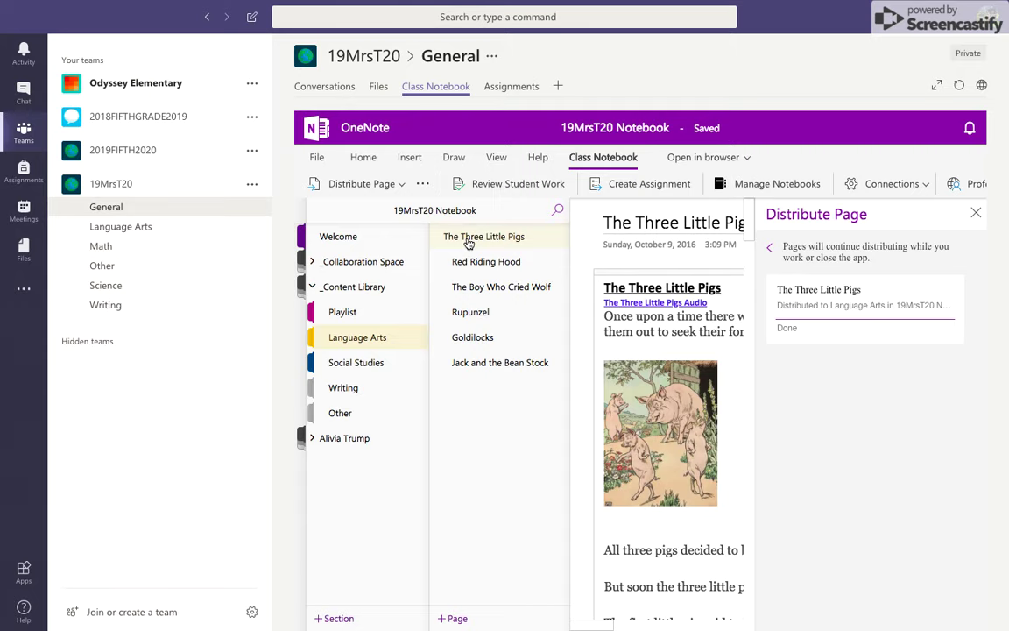
{"action": "left_click", "coordinate": [786, 330]}
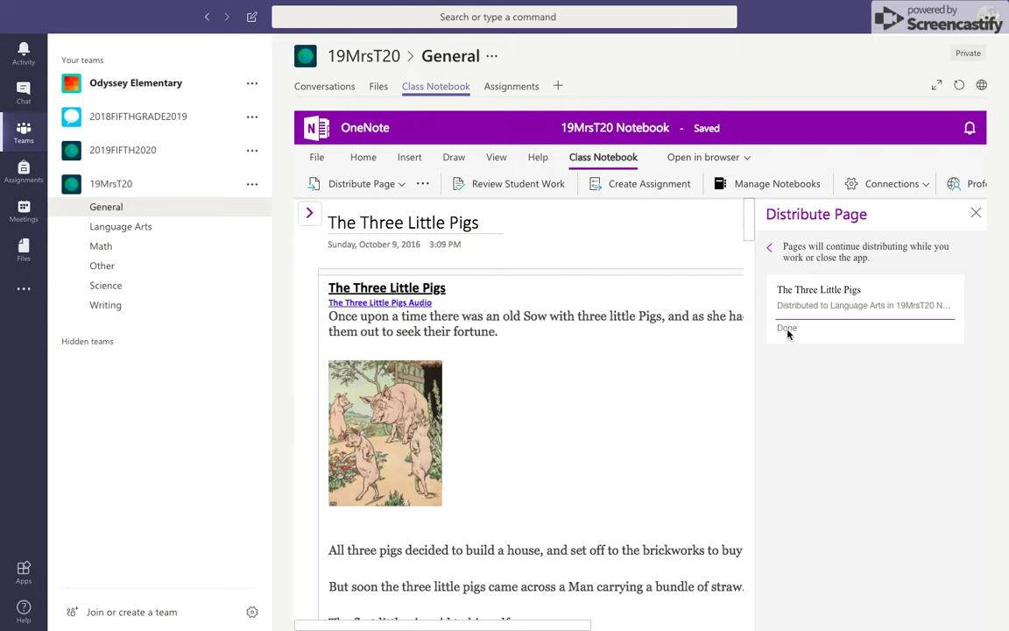
{"action": "left_click", "coordinate": [976, 213]}
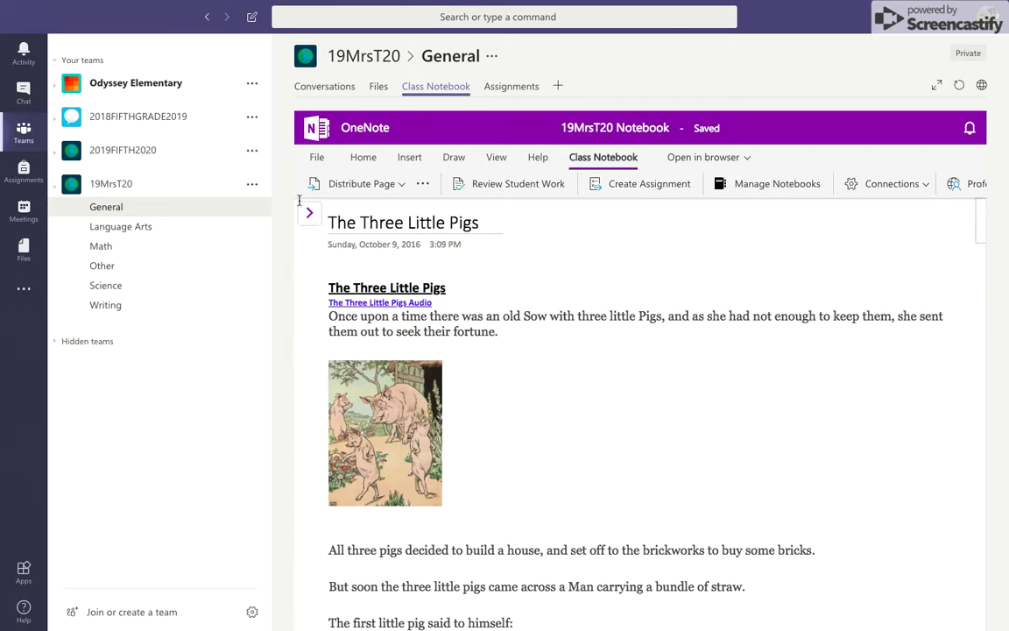
Copy The Three Little Pigs page into the Language Arts section of the individual student's notebook.
{"action": "left_click", "coordinate": [306, 210]}
{"action": "right_click", "coordinate": [523, 238]}
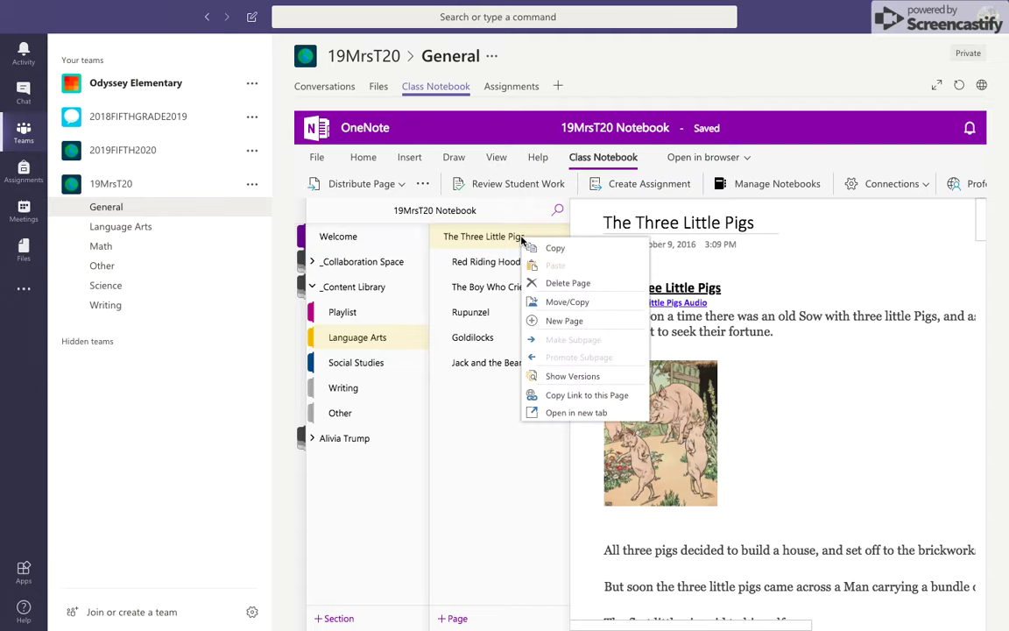
{"action": "left_click", "coordinate": [559, 304]}
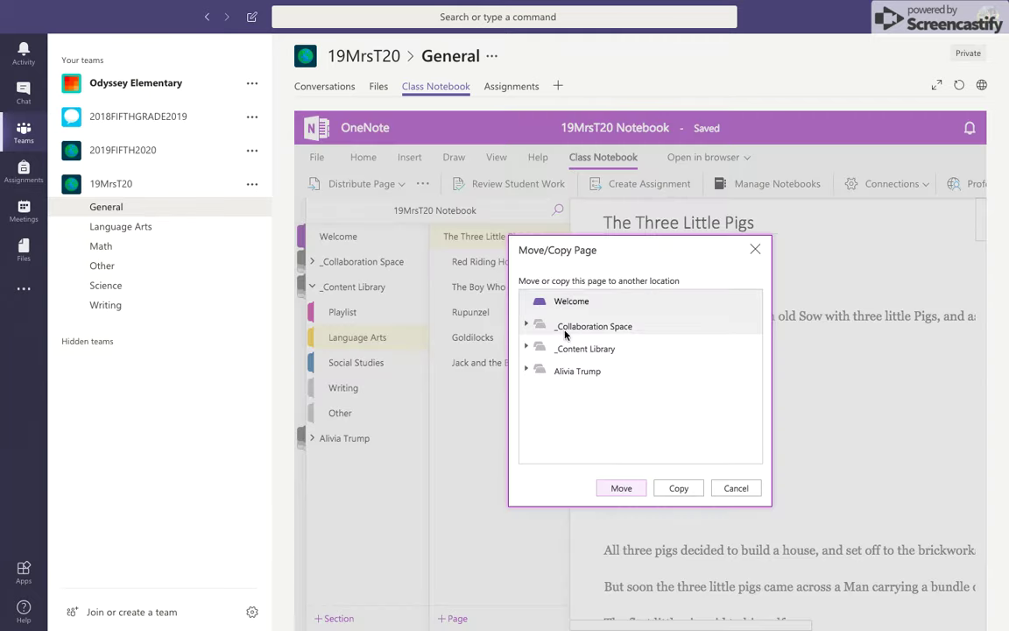
{"action": "left_click", "coordinate": [526, 370]}
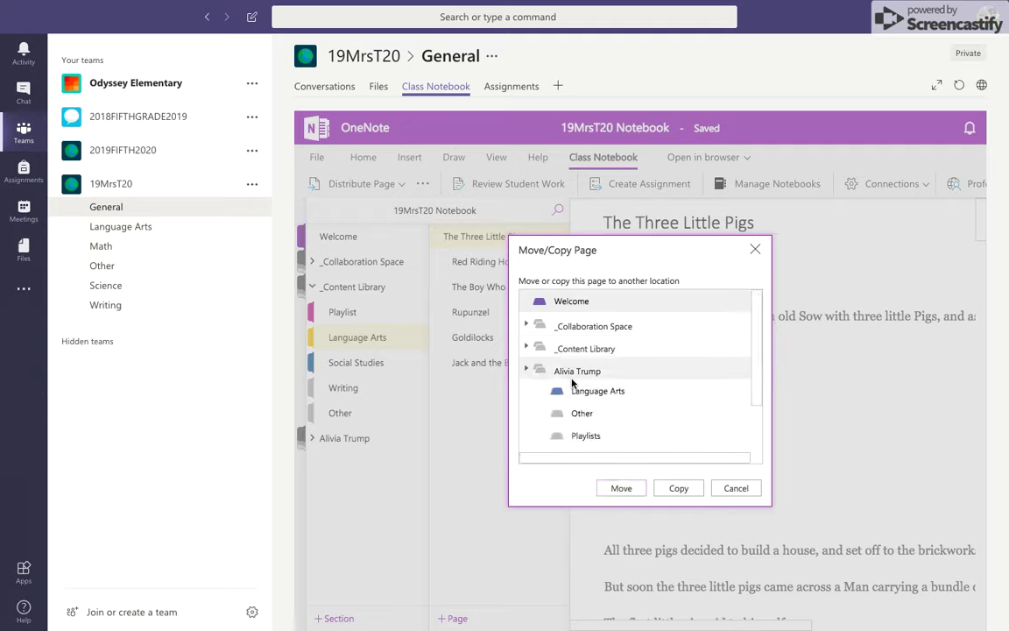
{"action": "scroll", "coordinate": [565, 390], "scroll_direction": "down", "scroll_amount": 3}
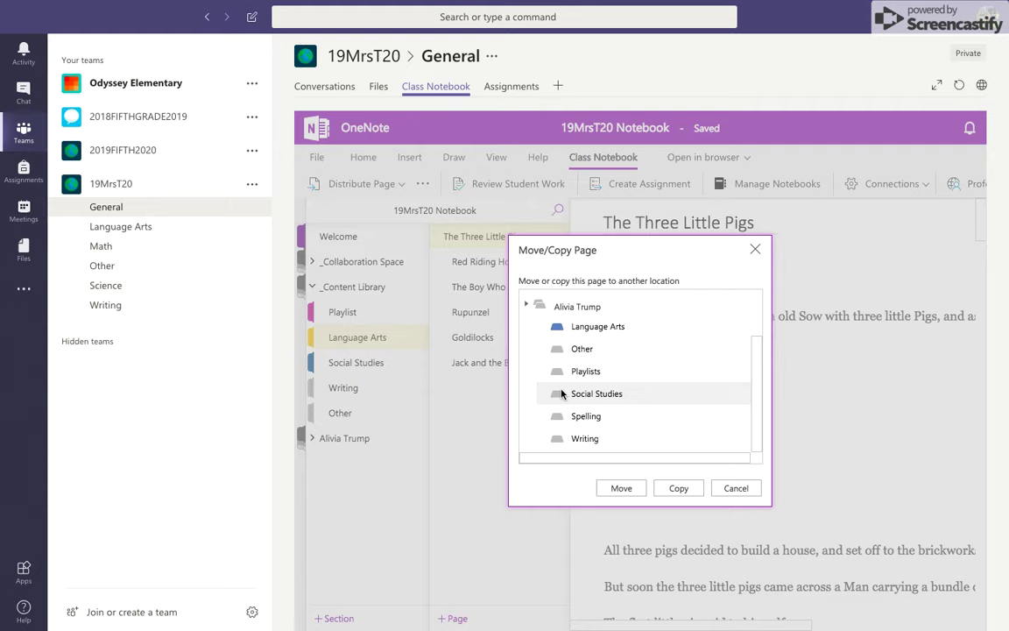
{"action": "left_click", "coordinate": [555, 325]}
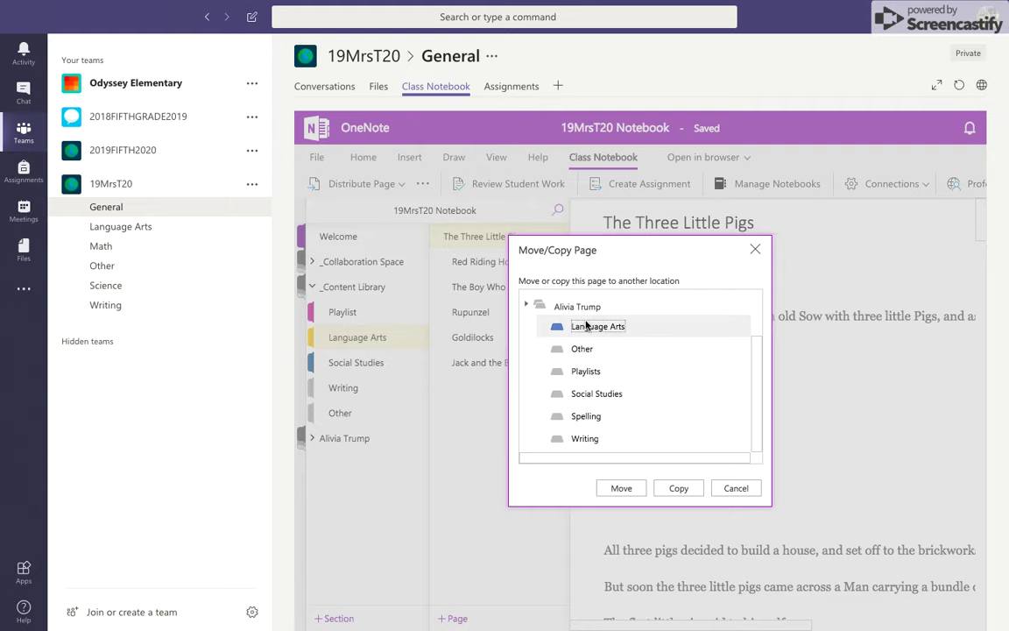
{"action": "left_click", "coordinate": [679, 488]}
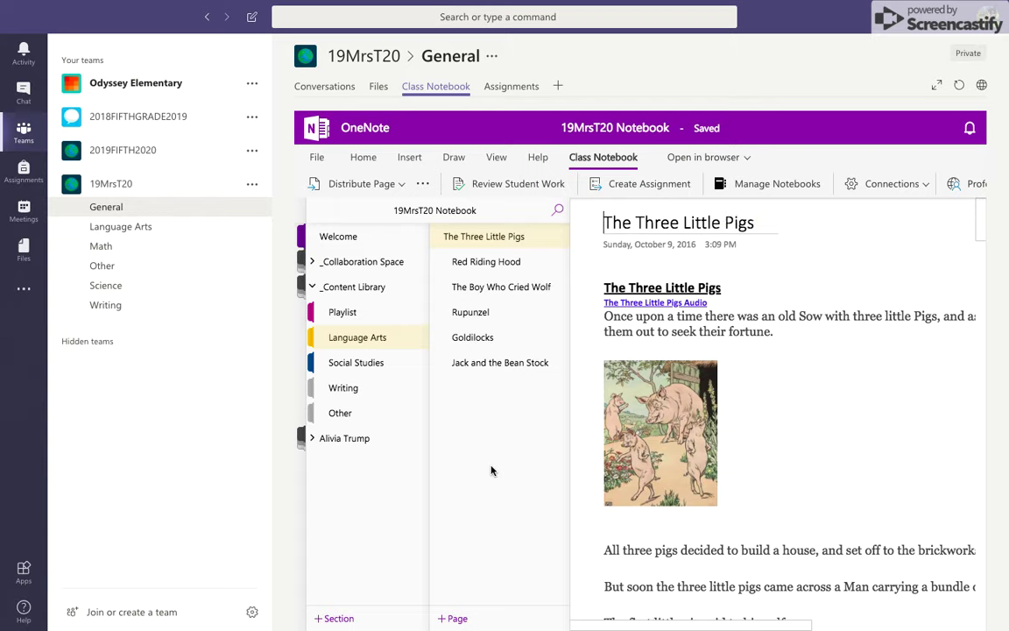
Open the _Content Library's Playlist section in Teams and in the OneNote desktop app, with the OneNote window in full screen.
{"action": "left_click", "coordinate": [347, 314]}
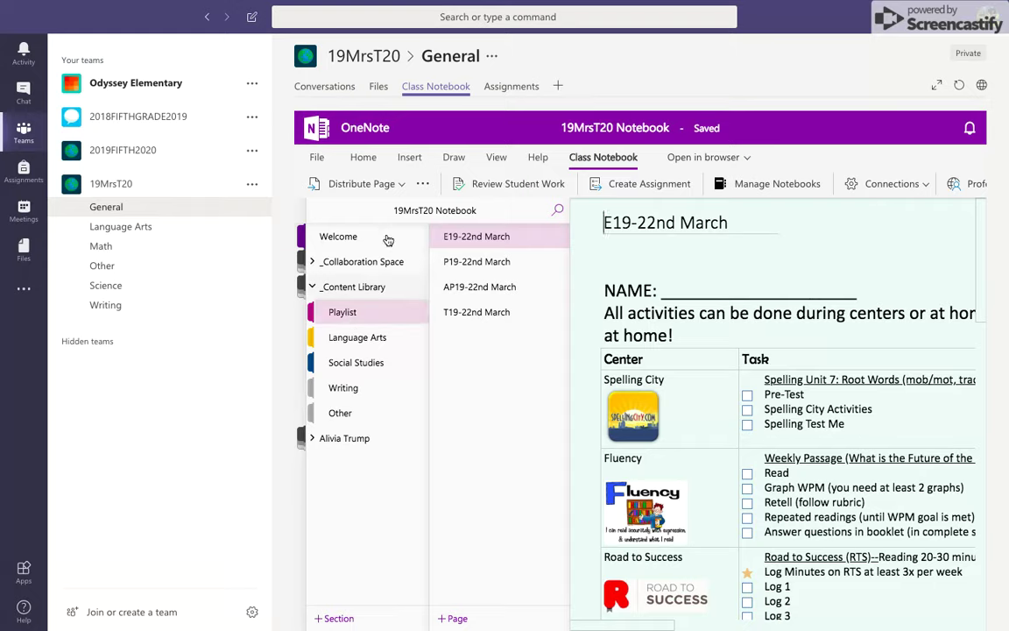
{"action": "left_click", "coordinate": [352, 158]}
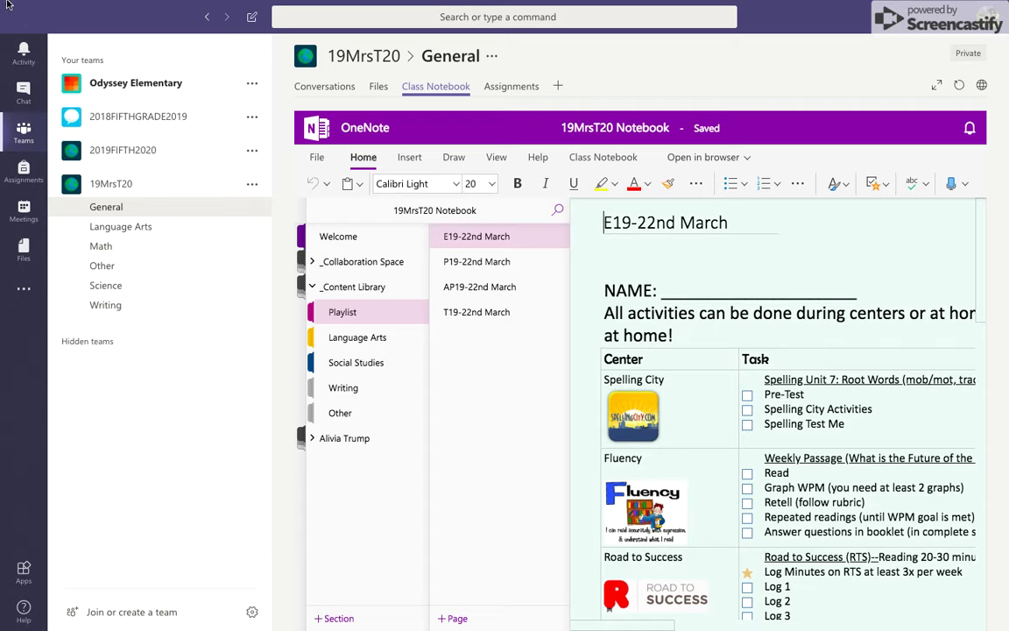
{"action": "mouse_move", "coordinate": [7, 2]}
{"action": "left_click", "coordinate": [37, 24]}
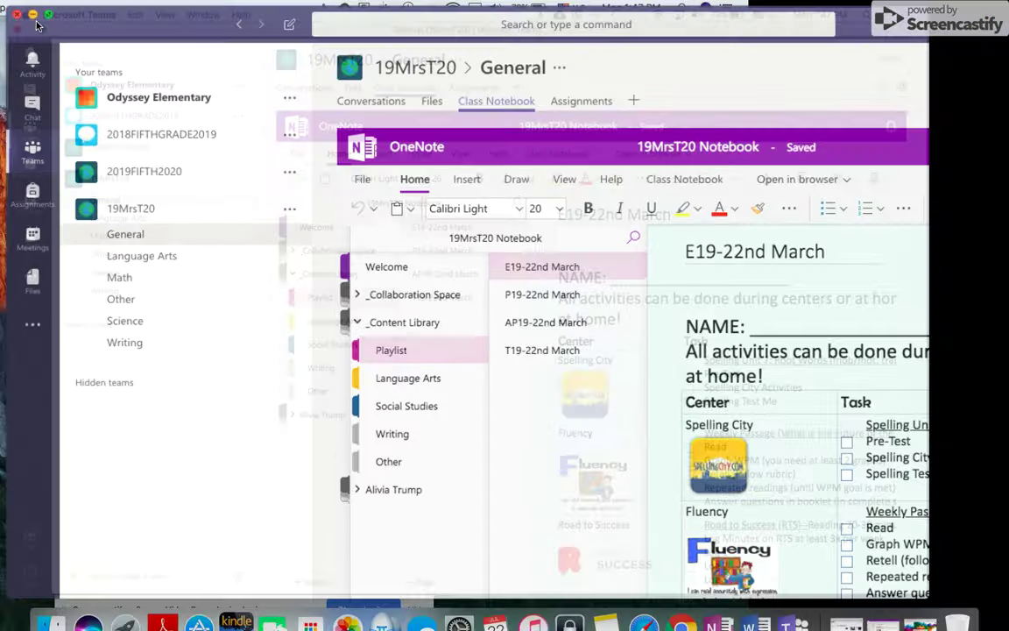
{"action": "left_click", "coordinate": [877, 619]}
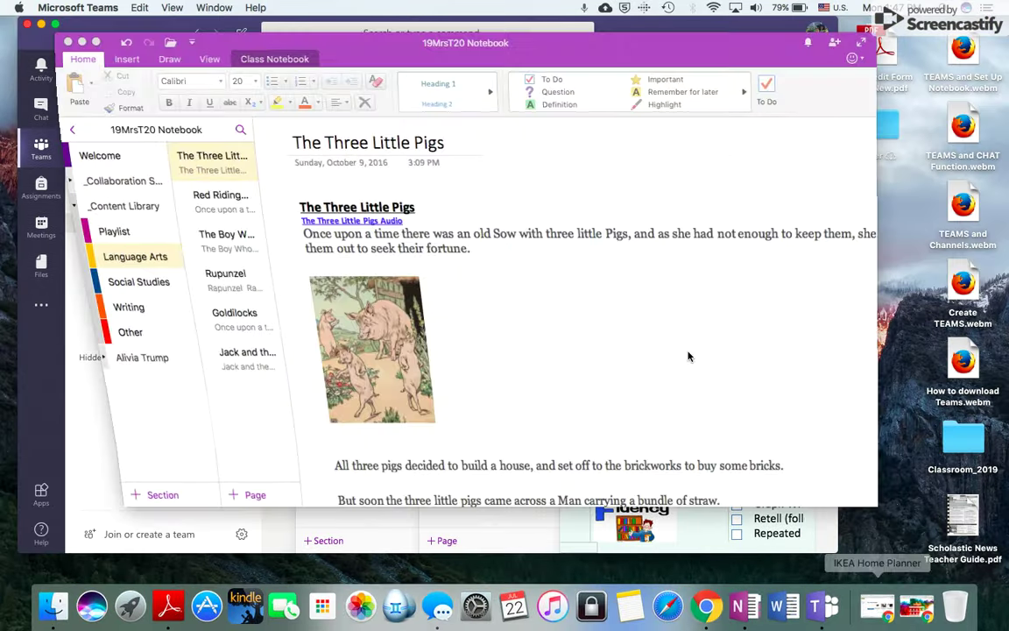
{"action": "left_click", "coordinate": [118, 233]}
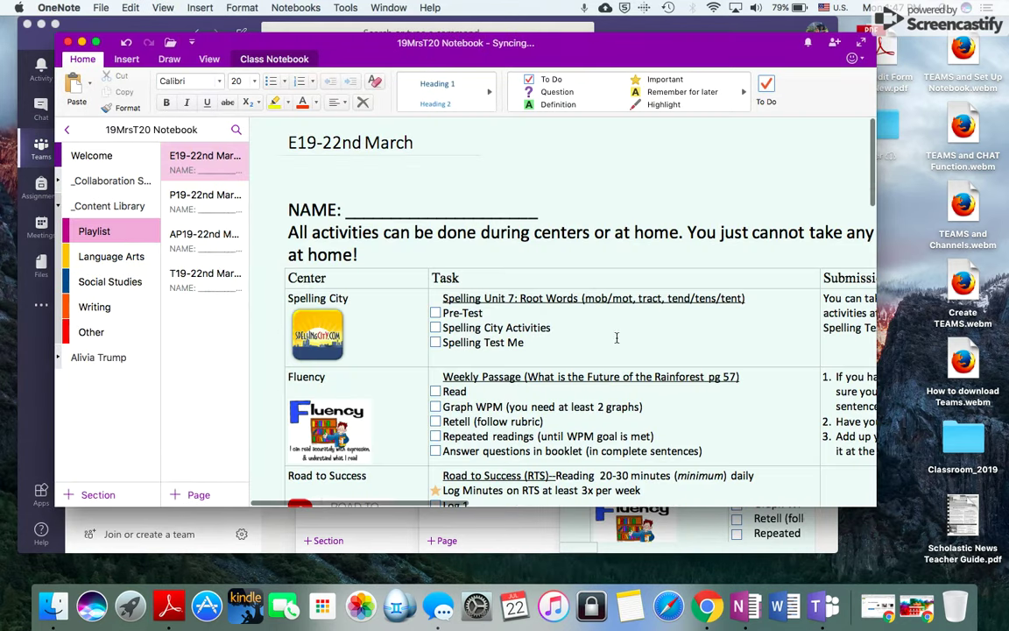
{"action": "left_click", "coordinate": [95, 42]}
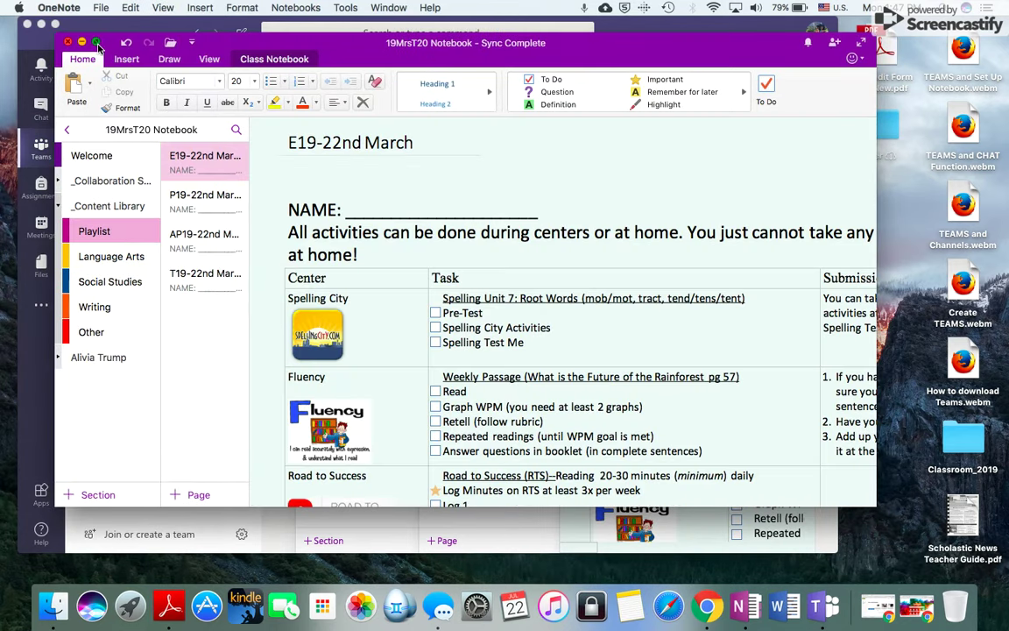
Tick the Pre-Test and Spelling Test Me tasks on the E19-22nd March playlist and clear both again.
{"action": "scroll", "coordinate": [492, 490], "scroll_direction": "down", "scroll_amount": 5}
{"action": "scroll", "coordinate": [491, 489], "scroll_direction": "up", "scroll_amount": 5}
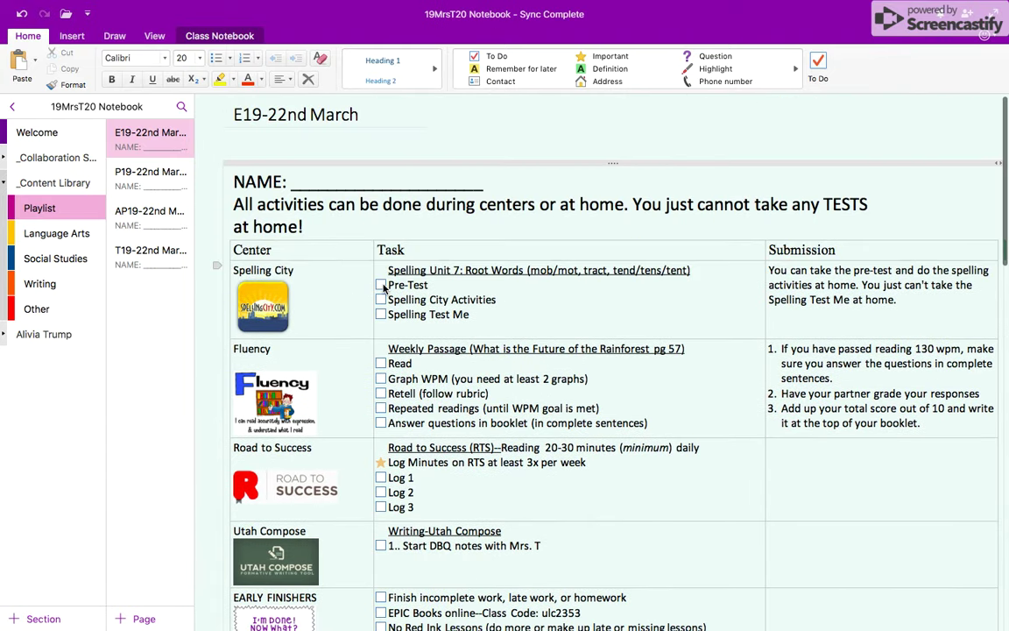
{"action": "left_click", "coordinate": [381, 284]}
{"action": "left_click", "coordinate": [381, 315]}
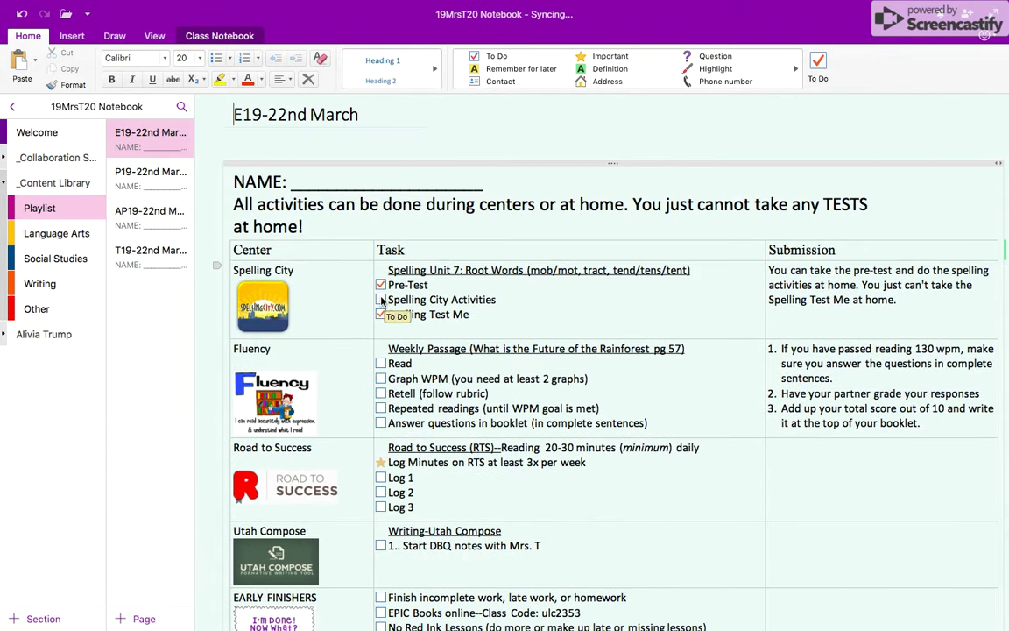
{"action": "left_click", "coordinate": [380, 285]}
{"action": "left_click", "coordinate": [380, 315]}
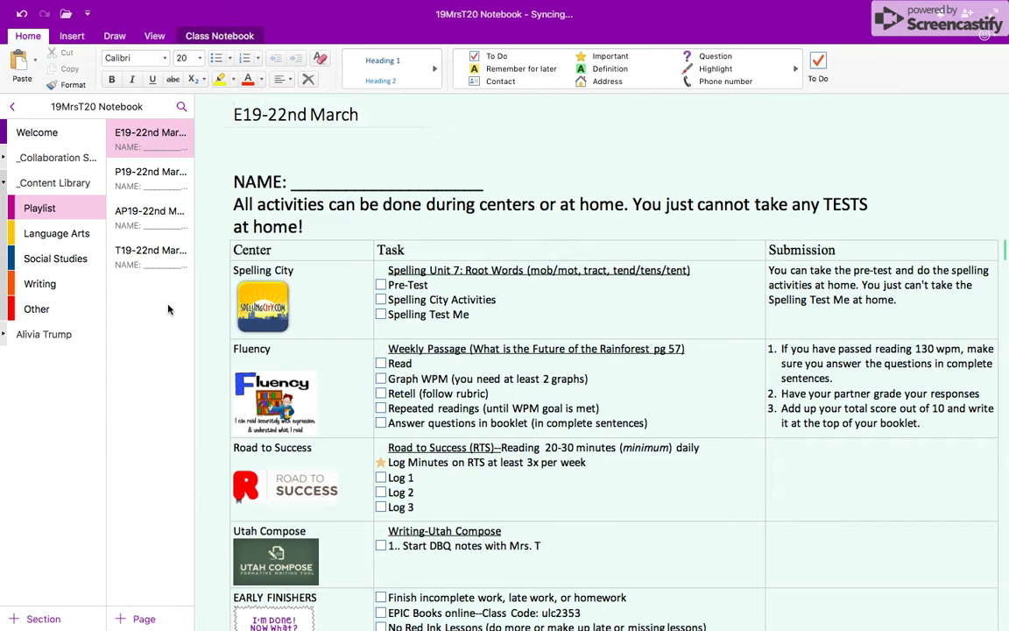
Tick the Pre-Test, Spelling City Activities and Spelling Test Me tasks in the playlist's Spelling City row.
{"action": "scroll", "coordinate": [305, 504], "scroll_direction": "down", "scroll_amount": 3}
{"action": "scroll", "coordinate": [305, 500], "scroll_direction": "down", "scroll_amount": 3}
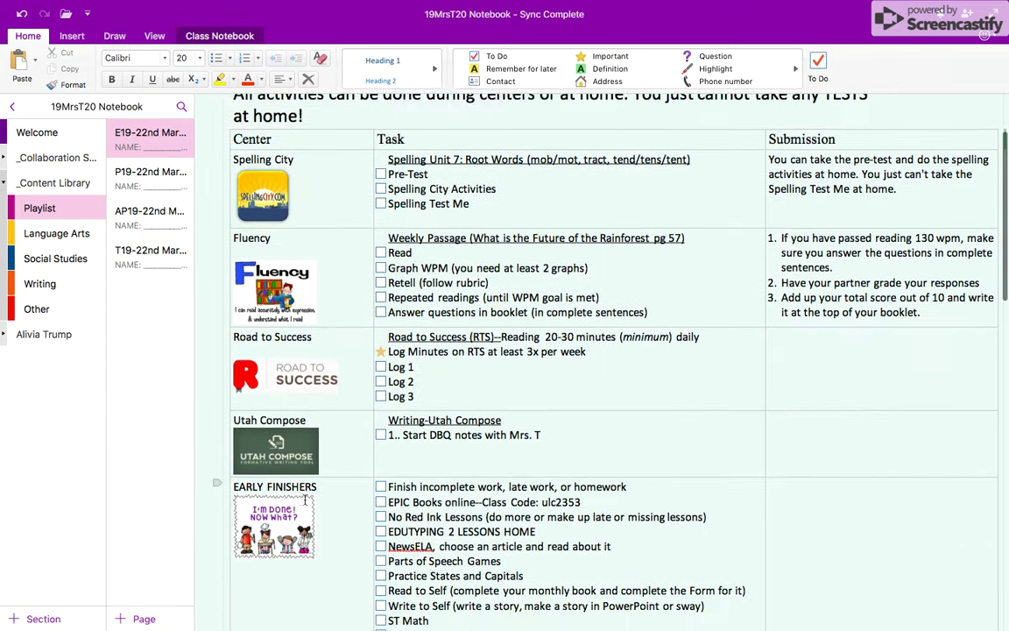
{"action": "scroll", "coordinate": [305, 500], "scroll_direction": "up", "scroll_amount": 3}
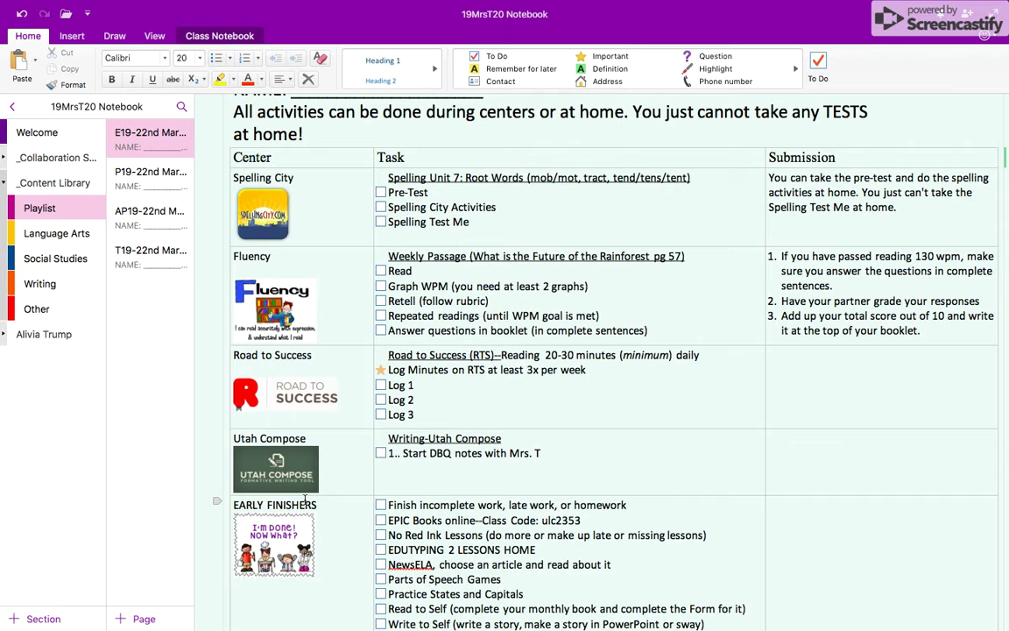
{"action": "left_click", "coordinate": [380, 193]}
{"action": "left_click", "coordinate": [380, 208]}
{"action": "left_click", "coordinate": [381, 222]}
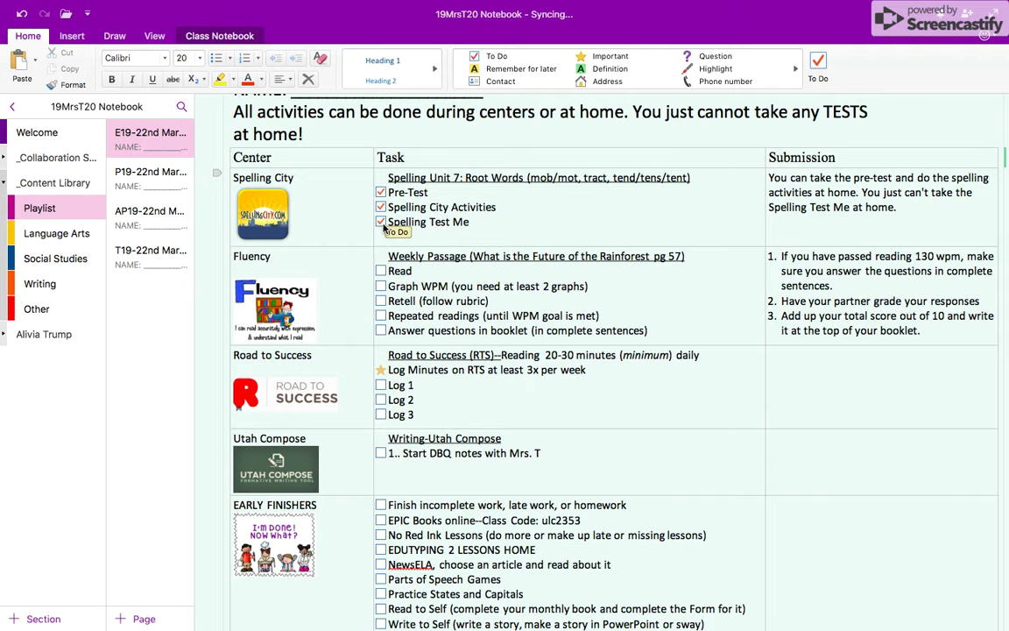
Examine the whole playlist table, from the Spelling City tasks to the early finishers and teacher signature rows.
{"action": "scroll", "coordinate": [359, 297], "scroll_direction": "down", "scroll_amount": 1}
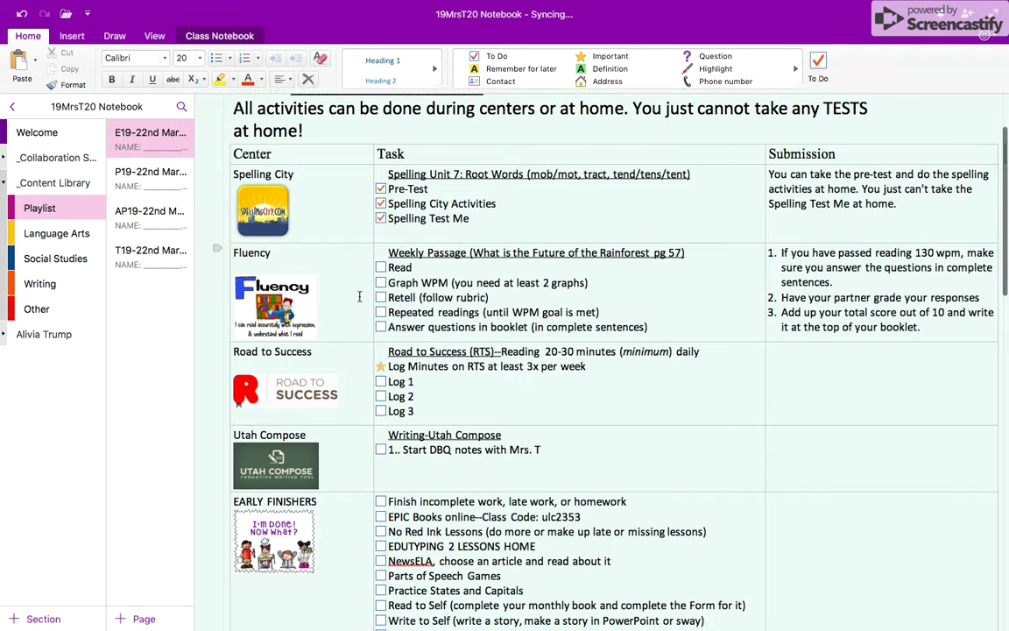
{"action": "scroll", "coordinate": [359, 297], "scroll_direction": "down", "scroll_amount": 2}
{"action": "scroll", "coordinate": [359, 297], "scroll_direction": "down", "scroll_amount": 4}
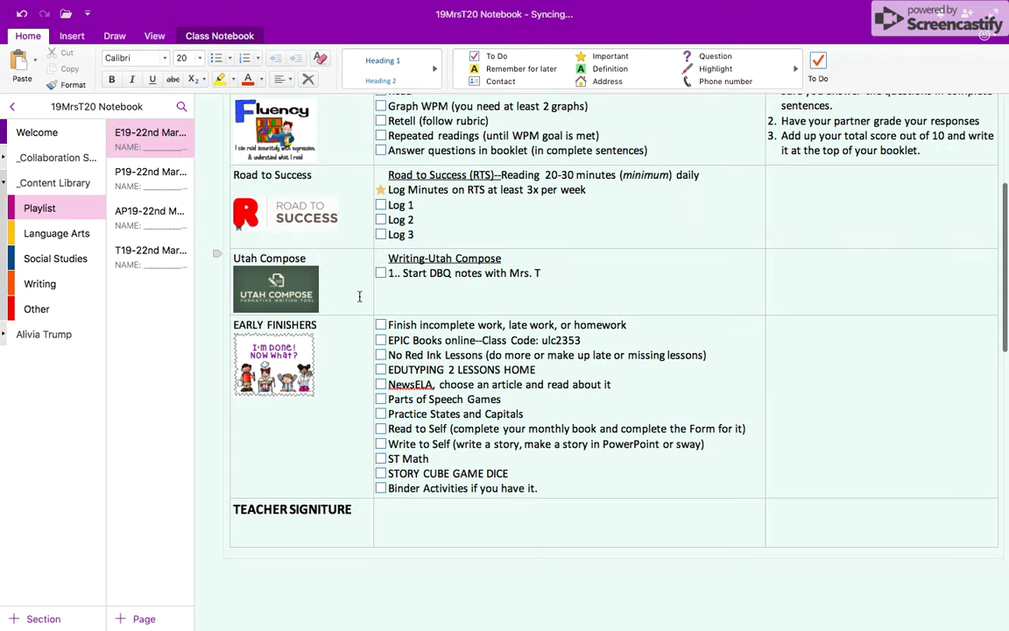
{"action": "scroll", "coordinate": [358, 297], "scroll_direction": "down", "scroll_amount": 4}
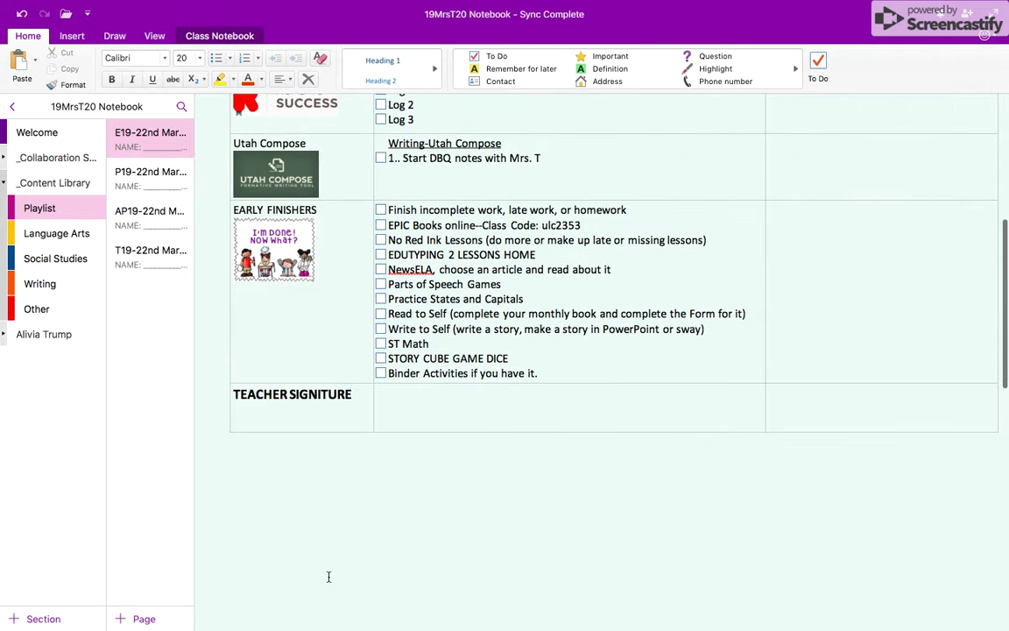
{"action": "scroll", "coordinate": [429, 588], "scroll_direction": "up", "scroll_amount": 1}
{"action": "scroll", "coordinate": [429, 587], "scroll_direction": "up", "scroll_amount": 12}
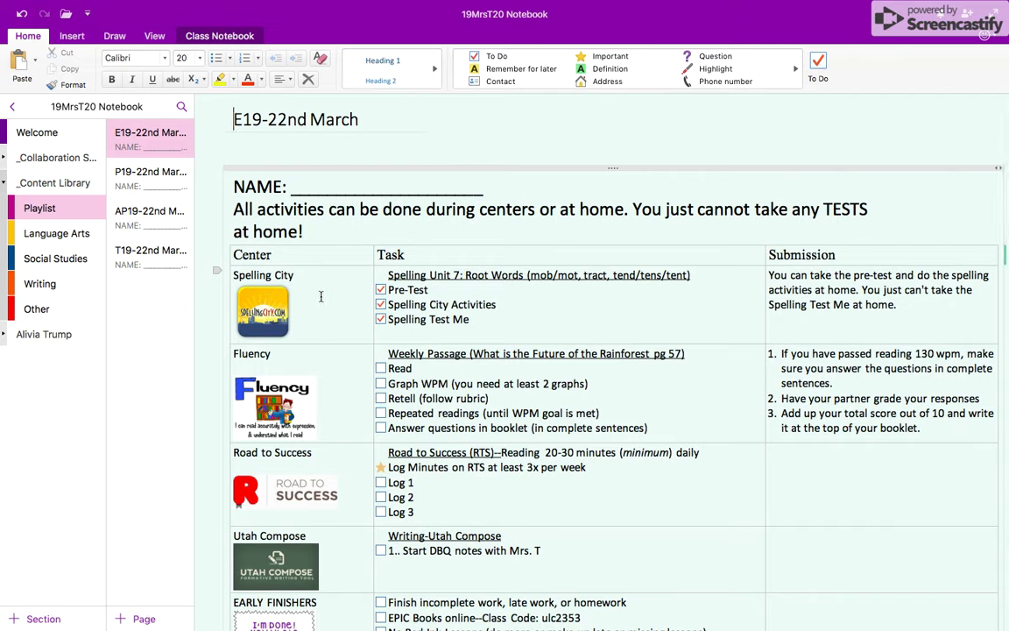
{"action": "scroll", "coordinate": [321, 297], "scroll_direction": "down", "scroll_amount": 2}
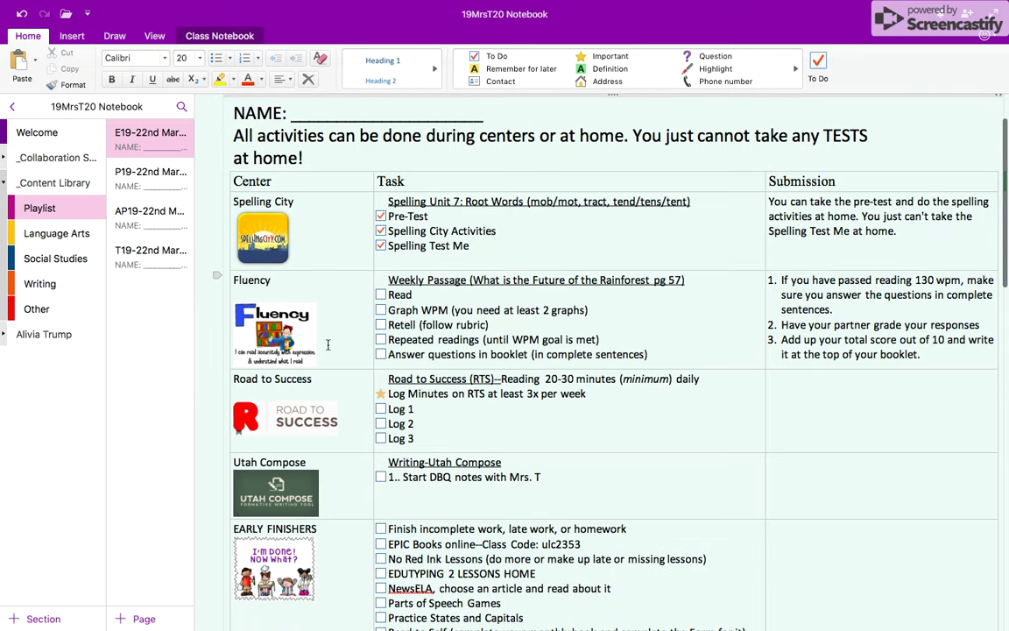
{"action": "scroll", "coordinate": [325, 342], "scroll_direction": "down", "scroll_amount": 3}
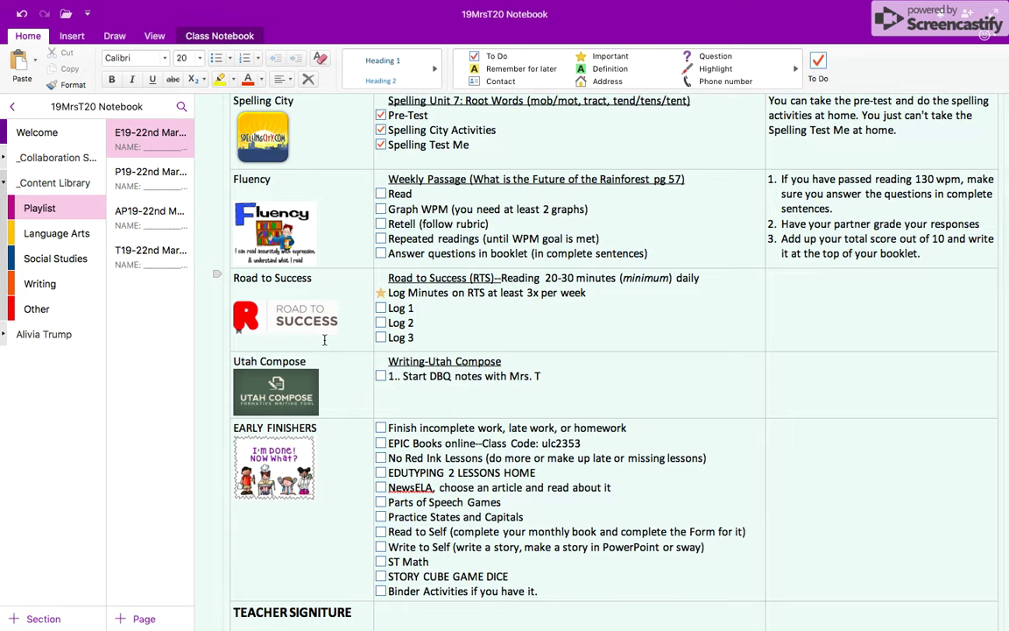
Take the OneNote window out of full screen and switch to the Assignments page in Microsoft Teams.
{"action": "scroll", "coordinate": [324, 340], "scroll_direction": "down", "scroll_amount": 1}
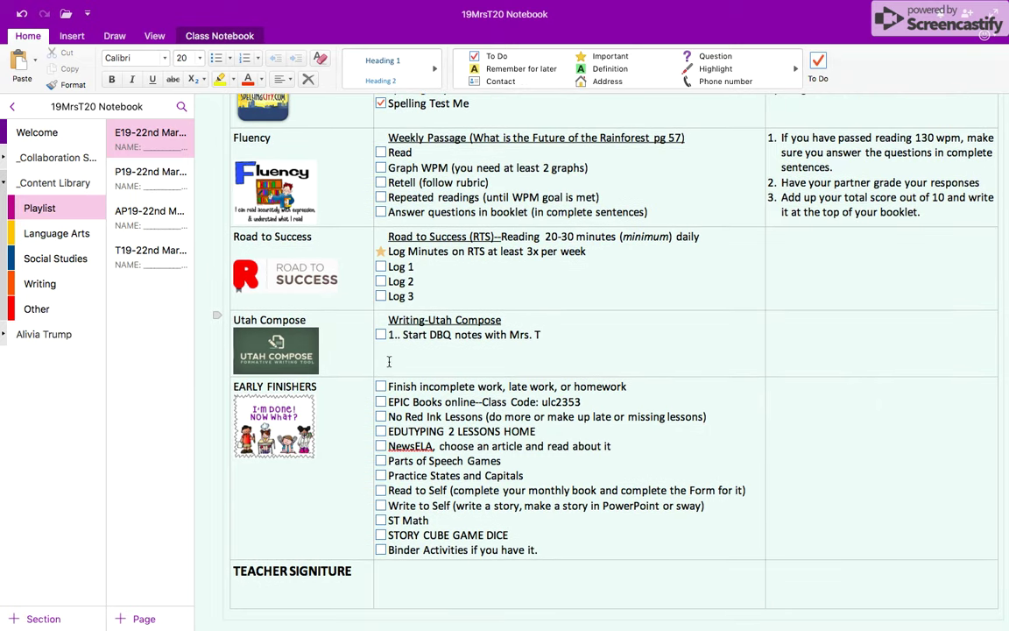
{"action": "scroll", "coordinate": [401, 361], "scroll_direction": "down", "scroll_amount": 1}
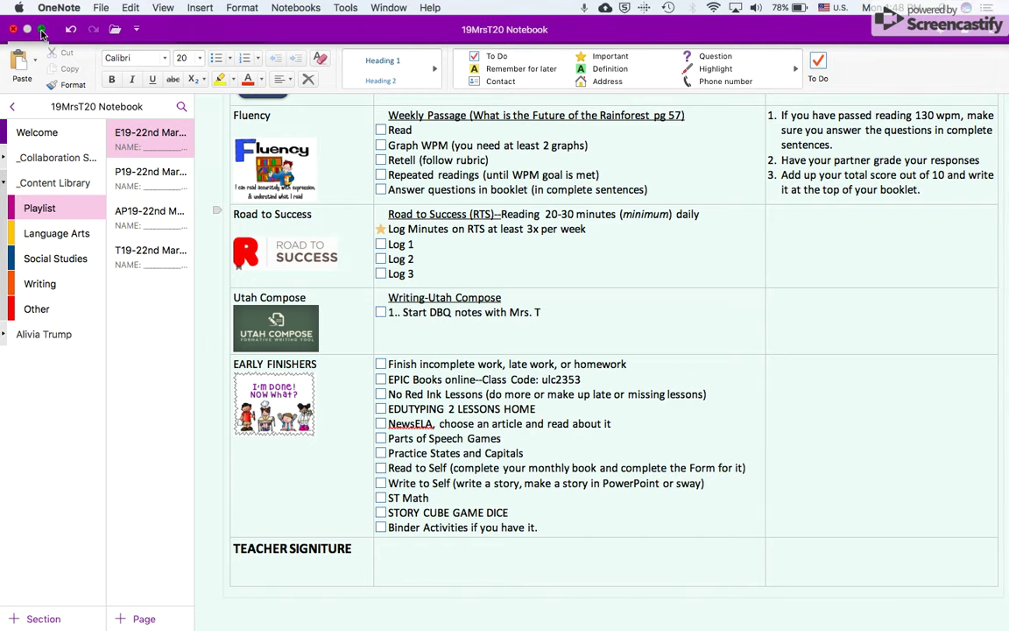
{"action": "left_click", "coordinate": [41, 33]}
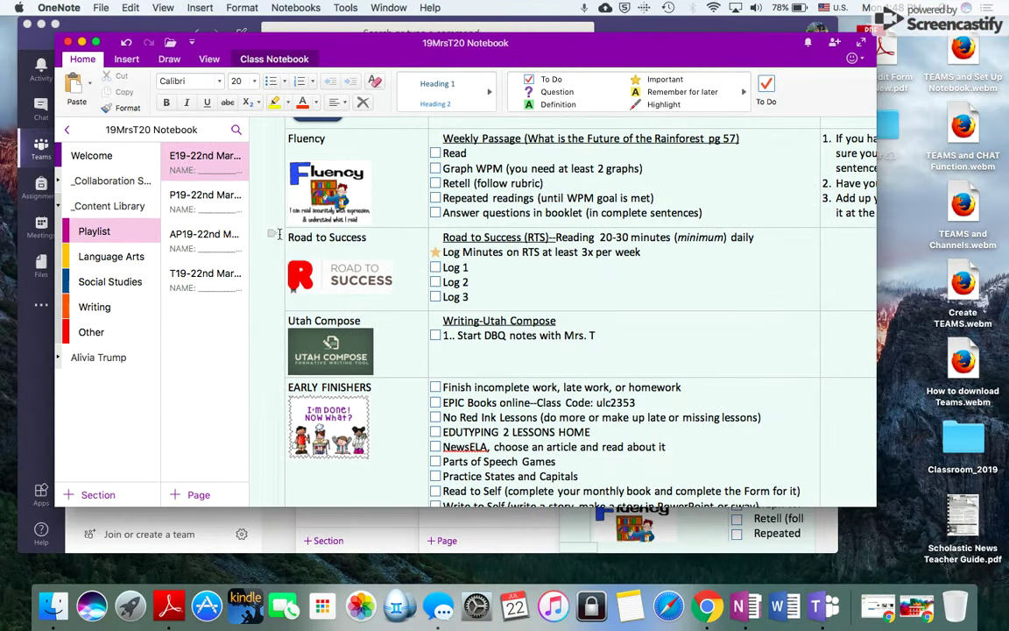
{"action": "left_click", "coordinate": [41, 184]}
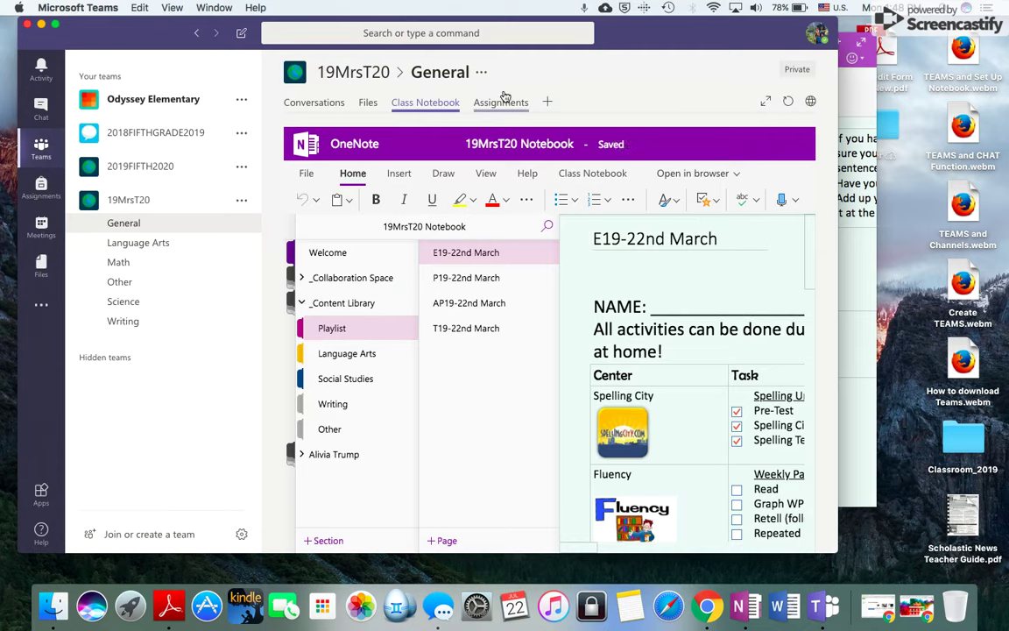
{"action": "left_click", "coordinate": [48, 187]}
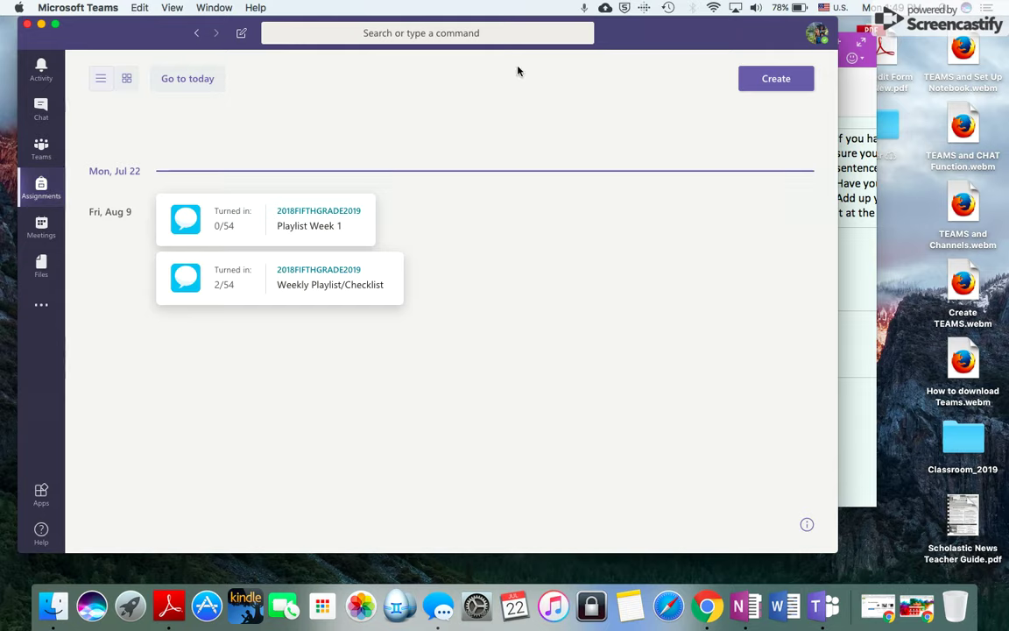
Start a new assignment for the 19MrsT20 class.
{"action": "left_click", "coordinate": [781, 79]}
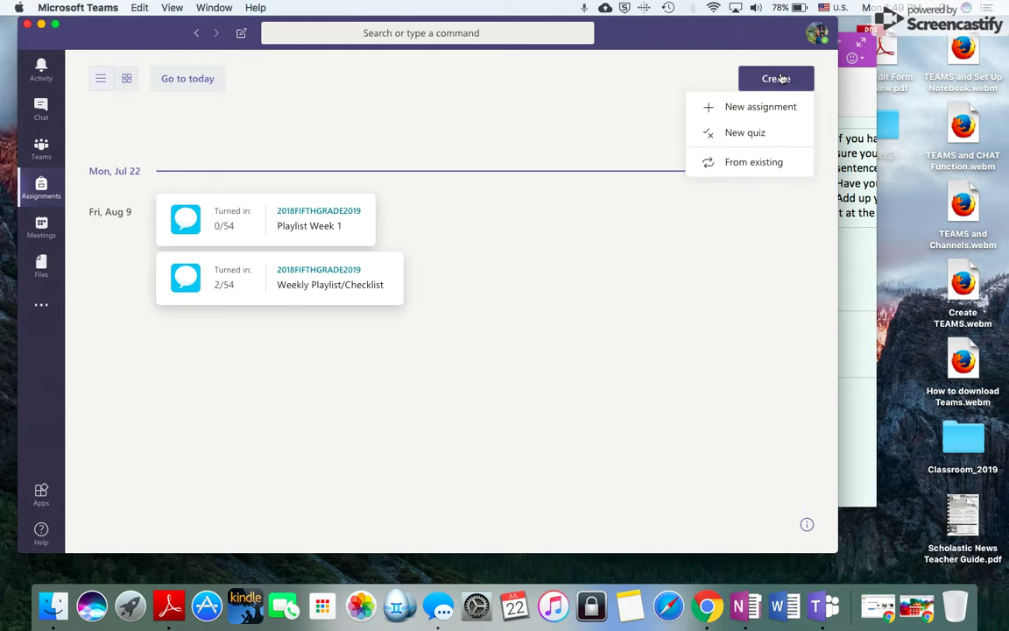
{"action": "left_click", "coordinate": [759, 106]}
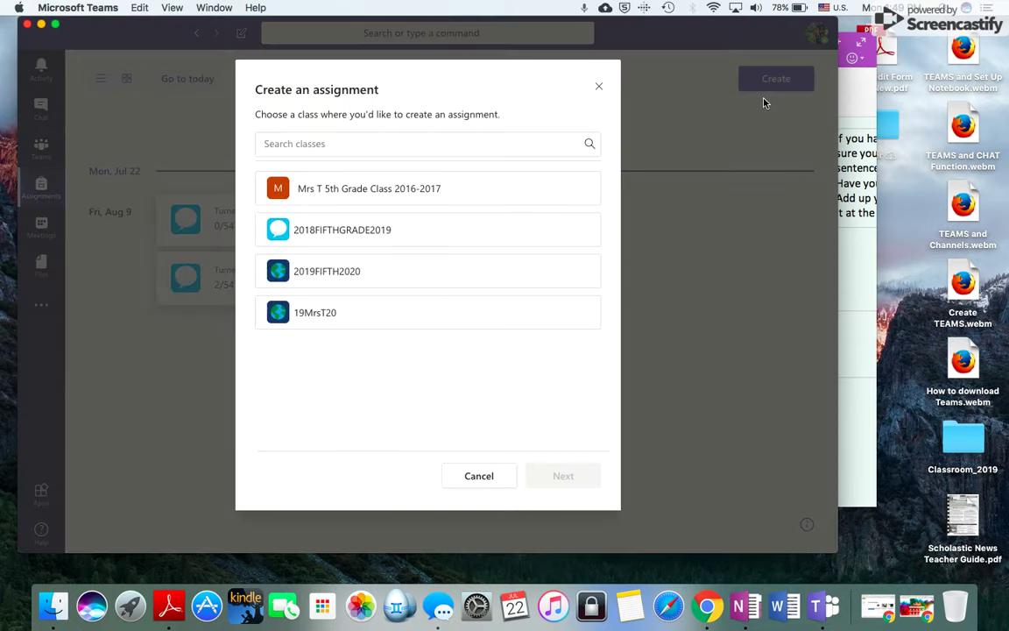
{"action": "left_click", "coordinate": [326, 315]}
{"action": "left_click", "coordinate": [560, 475]}
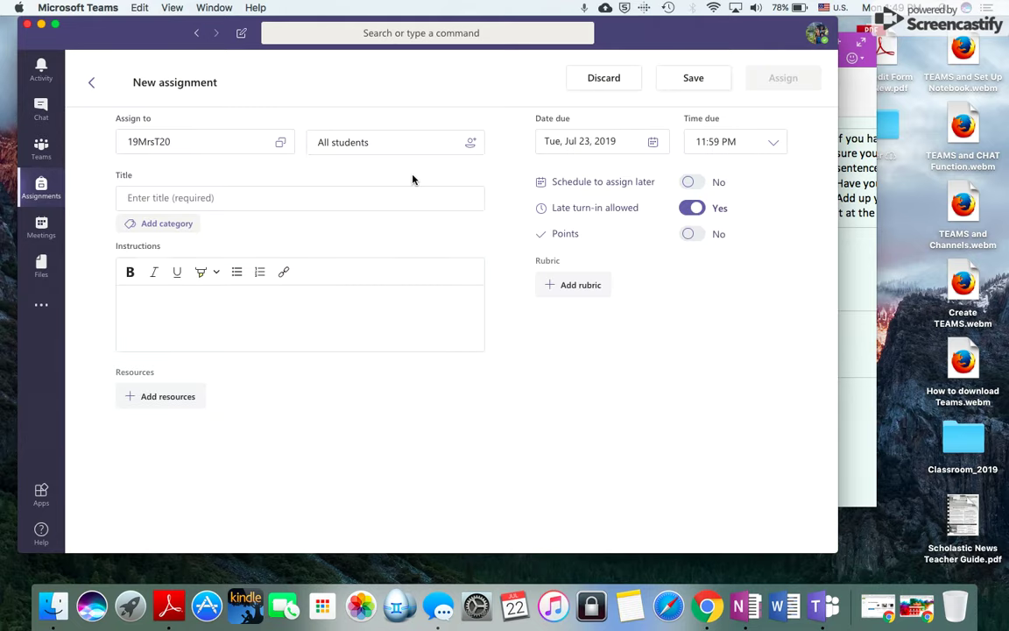
Check the assignment's student choices, leaving it assigned to all students, and title it Playlist Week 34.
{"action": "left_click", "coordinate": [384, 147]}
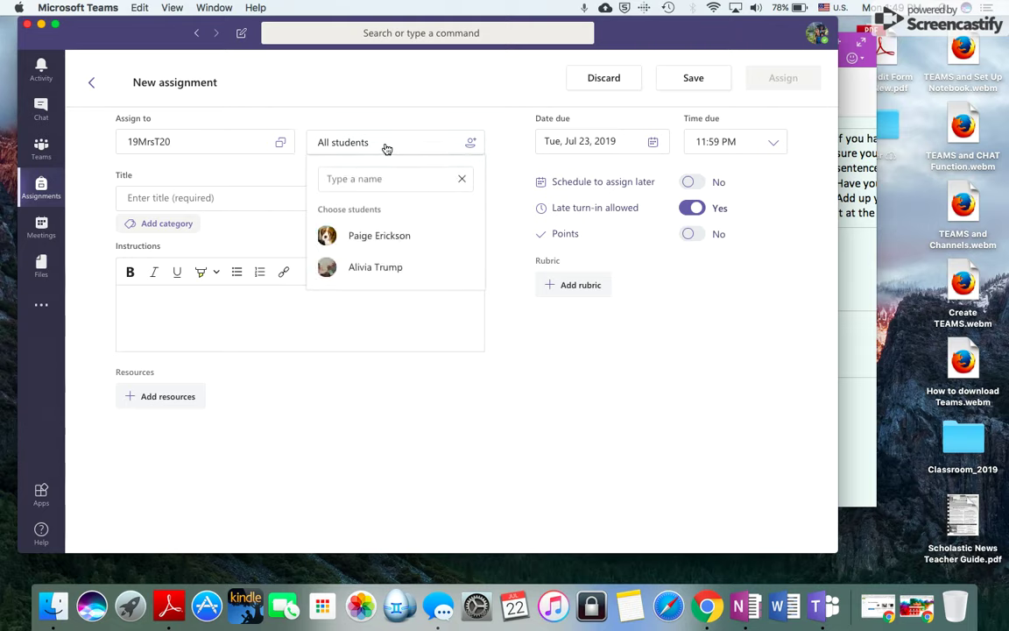
{"action": "left_click", "coordinate": [386, 144]}
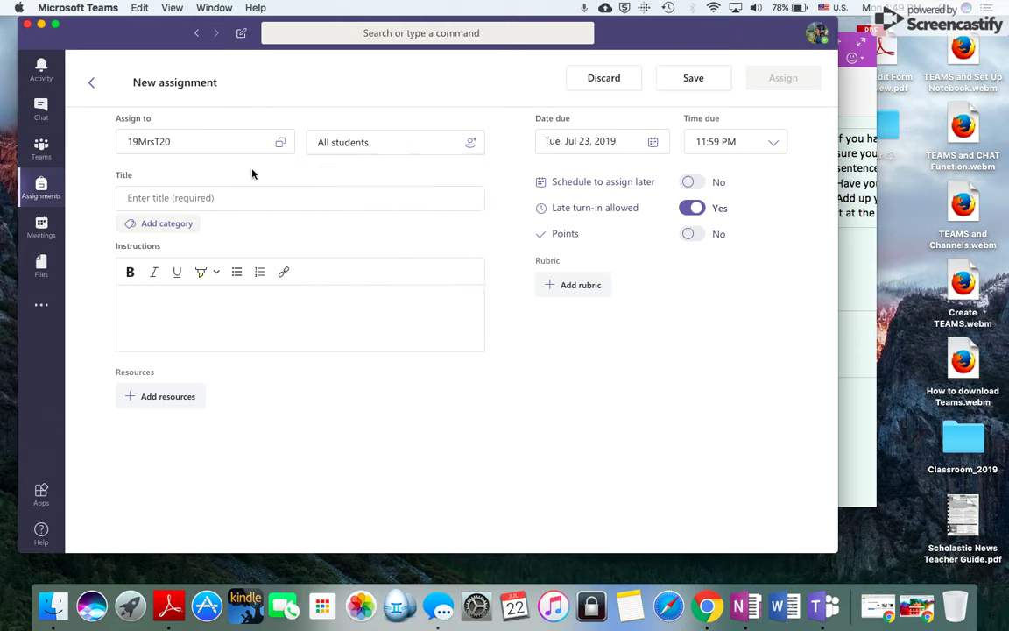
{"action": "left_click", "coordinate": [230, 195]}
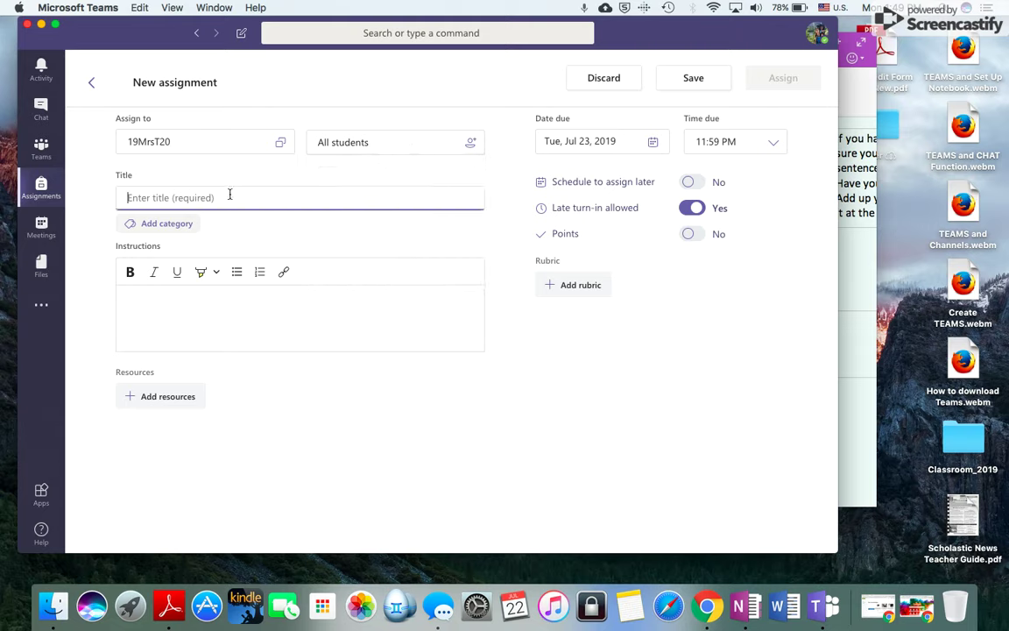
{"action": "type", "text": "Pla"}
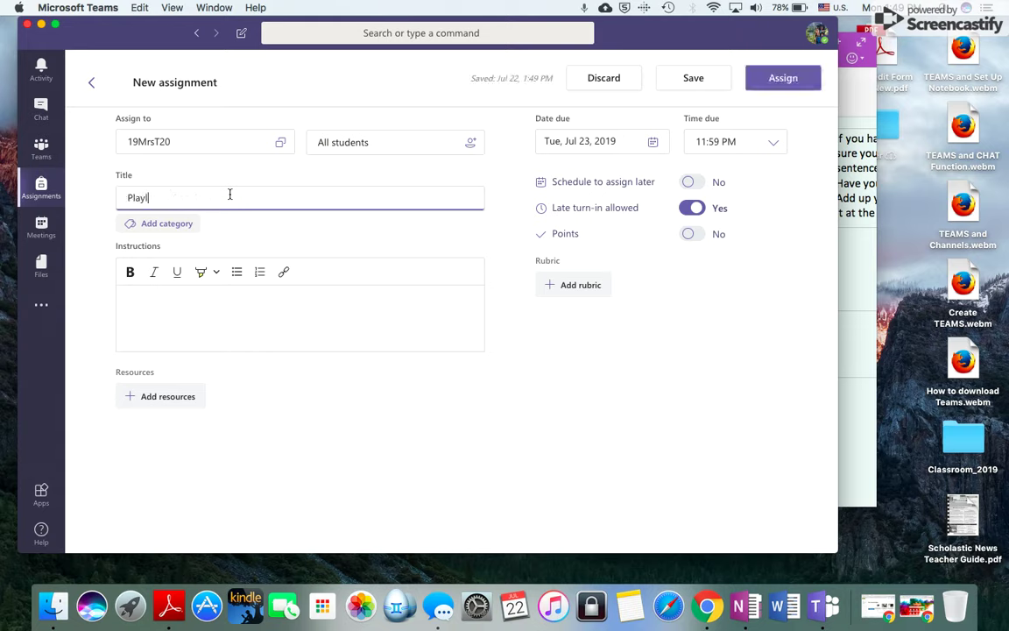
{"action": "type", "text": "ylist Week 34"}
Copy the full instructions from the Playlist Week 1 assignment into the Playlist Week 34 draft.
{"action": "left_click", "coordinate": [168, 300]}
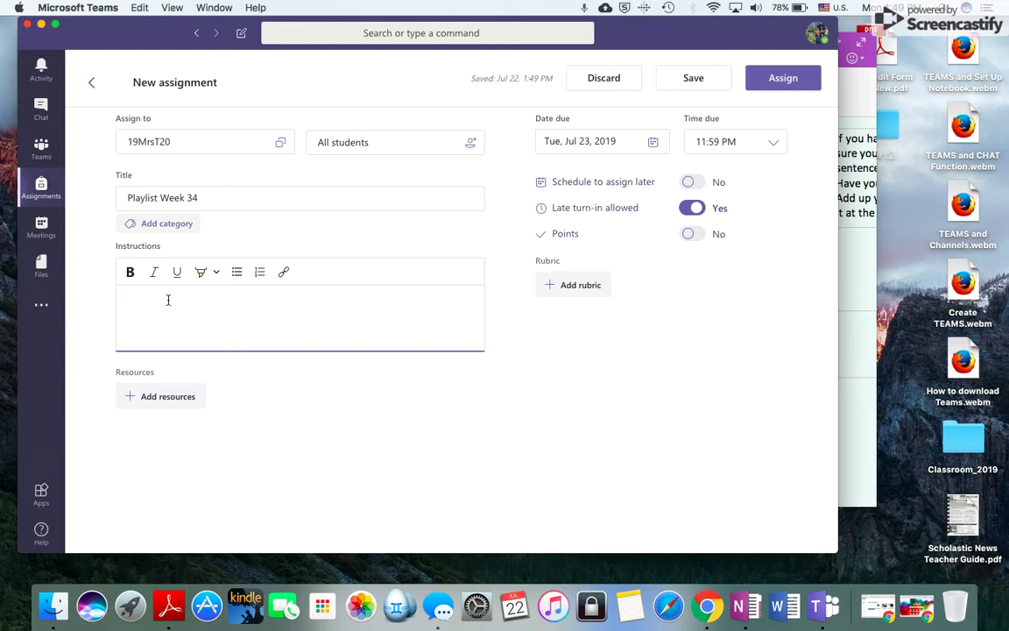
{"action": "left_click", "coordinate": [49, 142]}
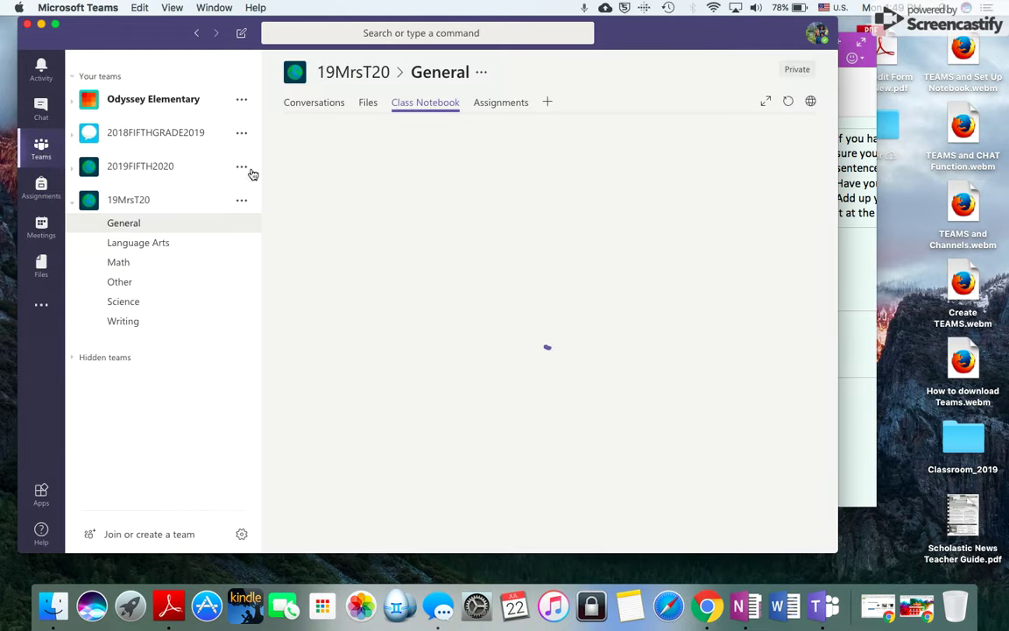
{"action": "left_click", "coordinate": [40, 185]}
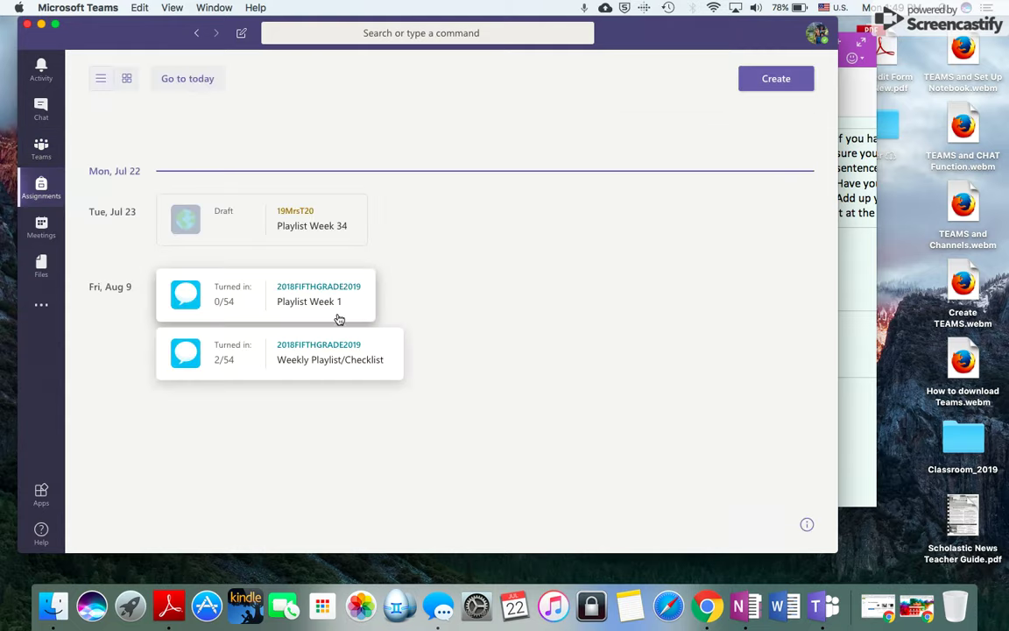
{"action": "left_click", "coordinate": [338, 317]}
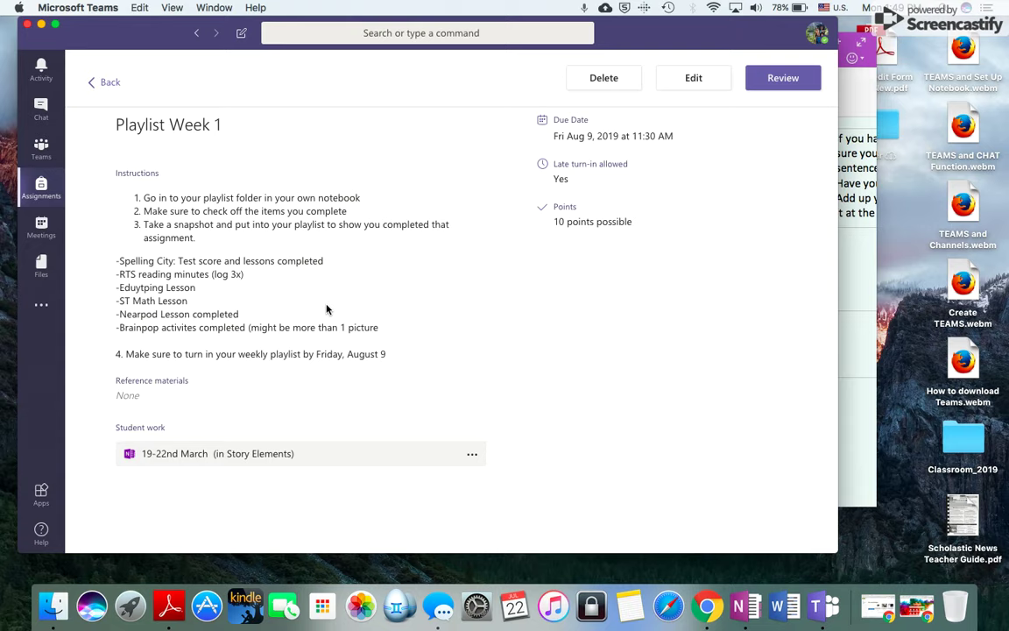
{"action": "left_click", "coordinate": [691, 77]}
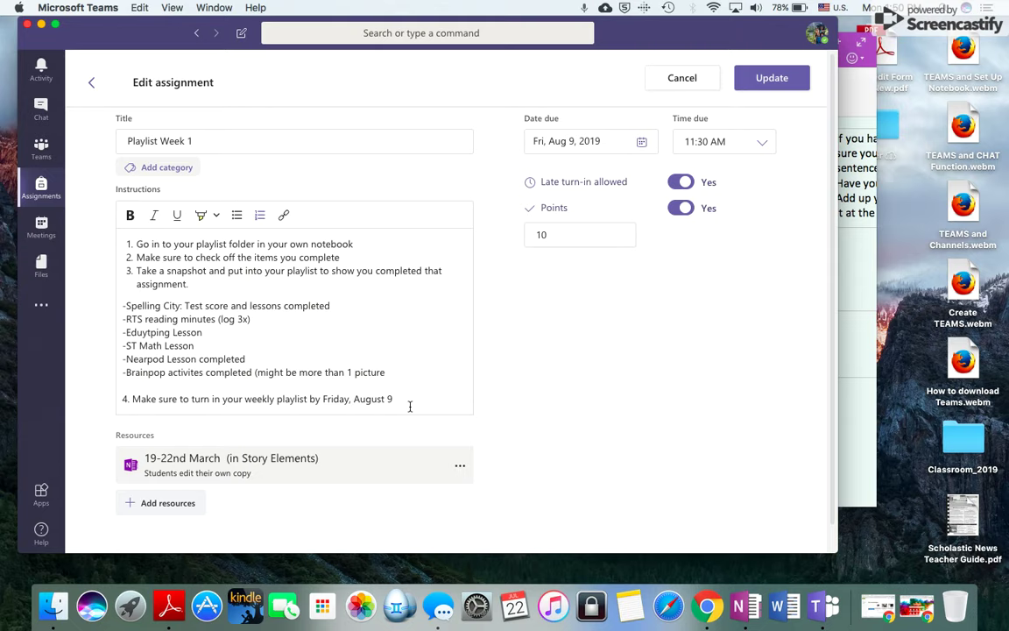
{"action": "left_click_drag", "start_coordinate": [409, 406], "coordinate": [120, 243]}
{"action": "left_click", "coordinate": [771, 78]}
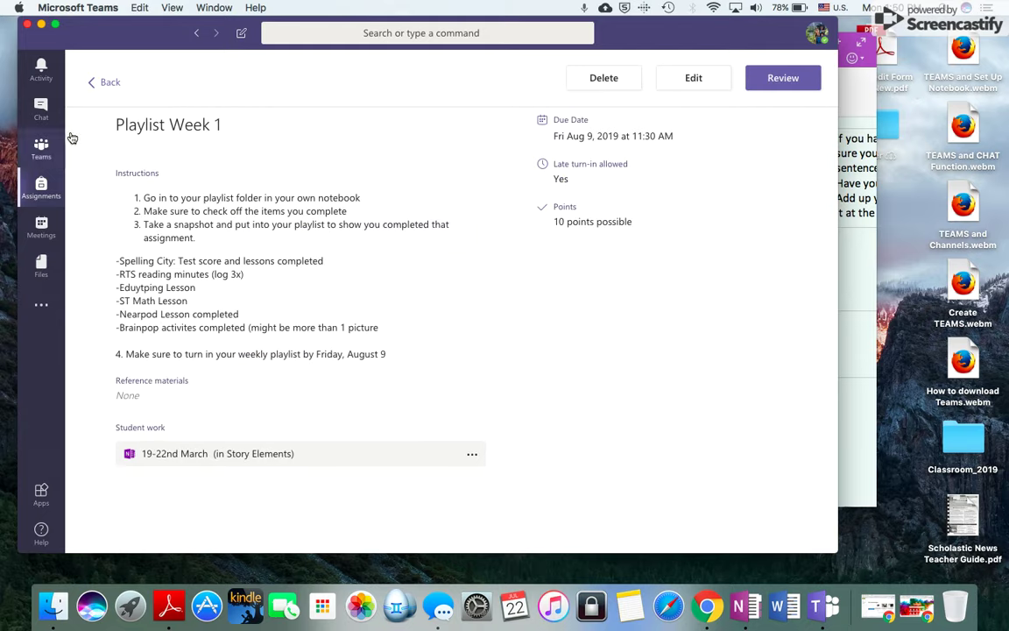
{"action": "left_click", "coordinate": [101, 82]}
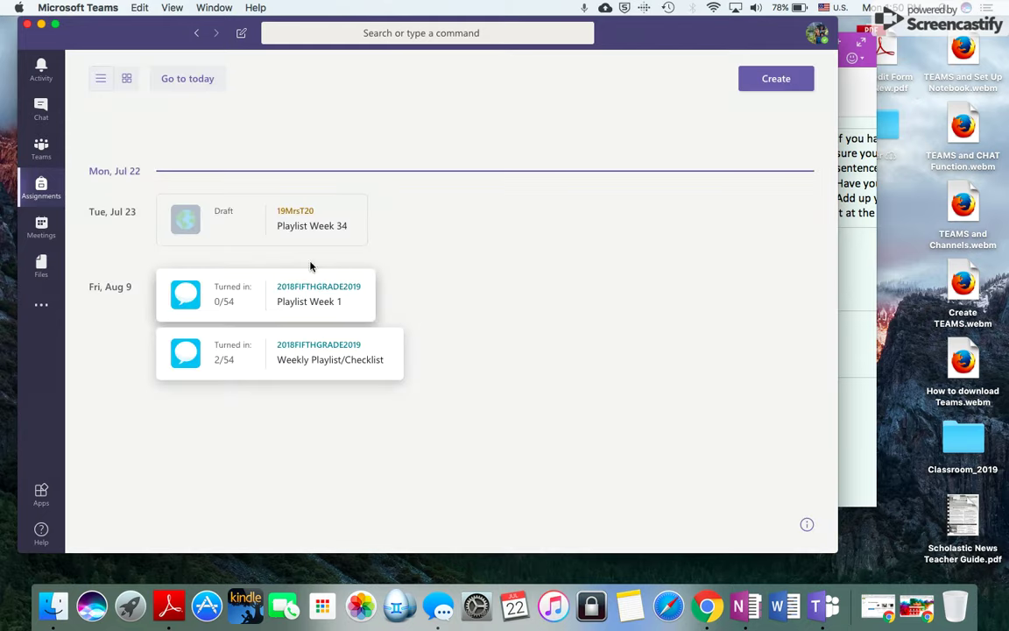
{"action": "left_click", "coordinate": [304, 233]}
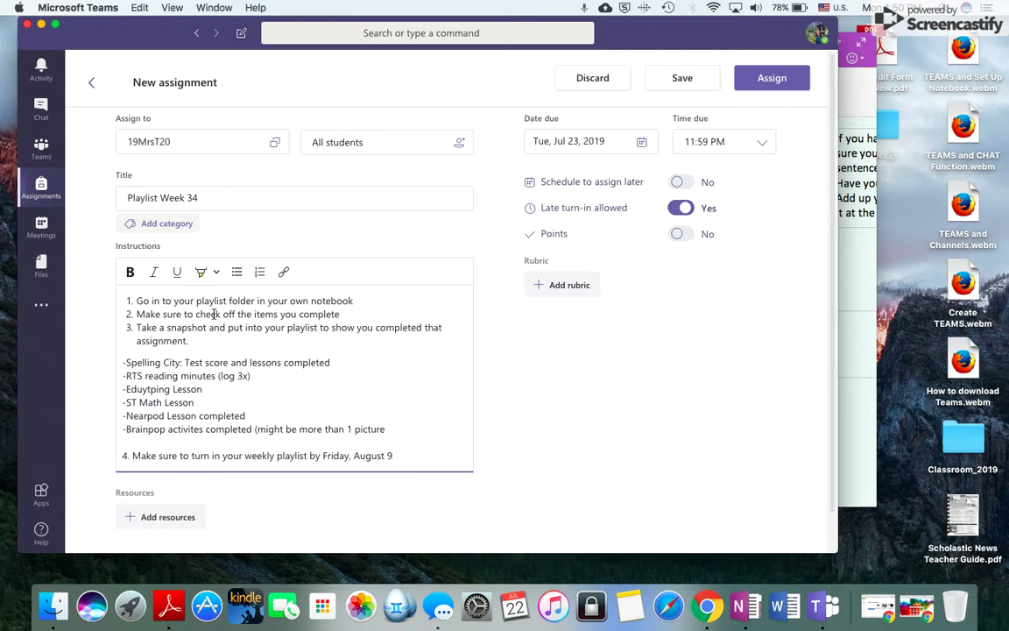
Set the Playlist Week 34 assignment's due date to Fri, Aug 9, 2019.
{"action": "left_click", "coordinate": [578, 140]}
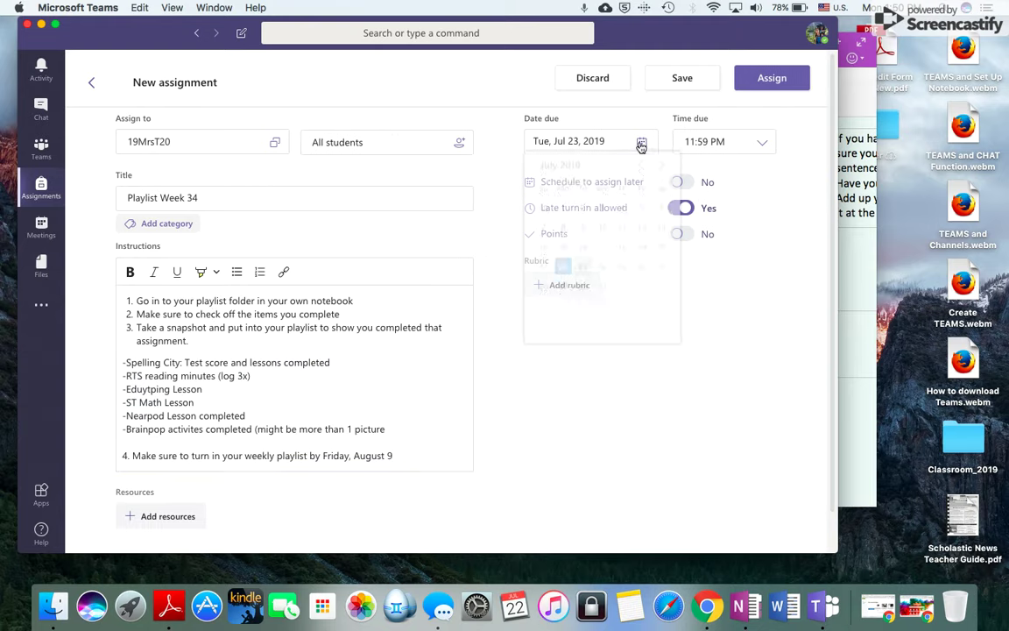
{"action": "left_click", "coordinate": [660, 175]}
{"action": "left_click", "coordinate": [661, 175]}
{"action": "left_click", "coordinate": [641, 172]}
{"action": "left_click", "coordinate": [642, 236]}
Set the assignment's due time to 11:30 AM.
{"action": "left_click", "coordinate": [740, 141]}
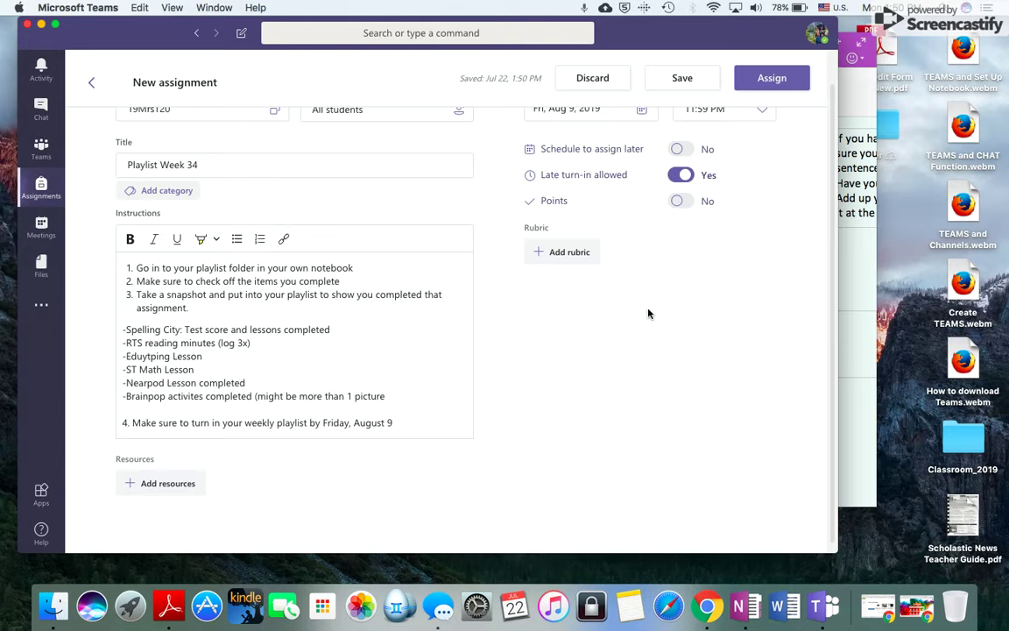
{"action": "left_click", "coordinate": [760, 142]}
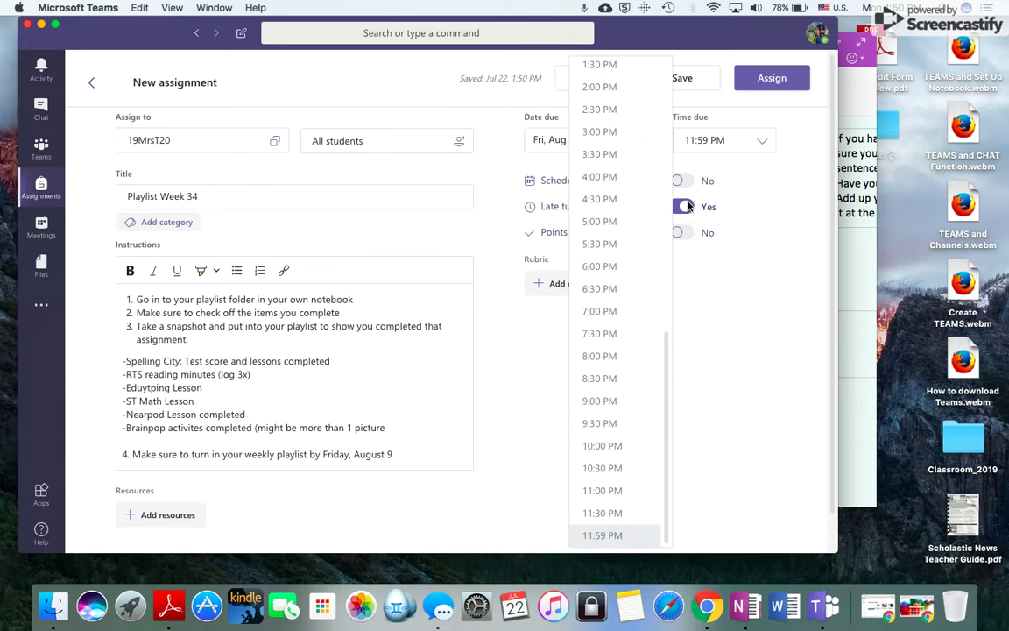
{"action": "scroll", "coordinate": [611, 312], "scroll_direction": "down", "scroll_amount": 1}
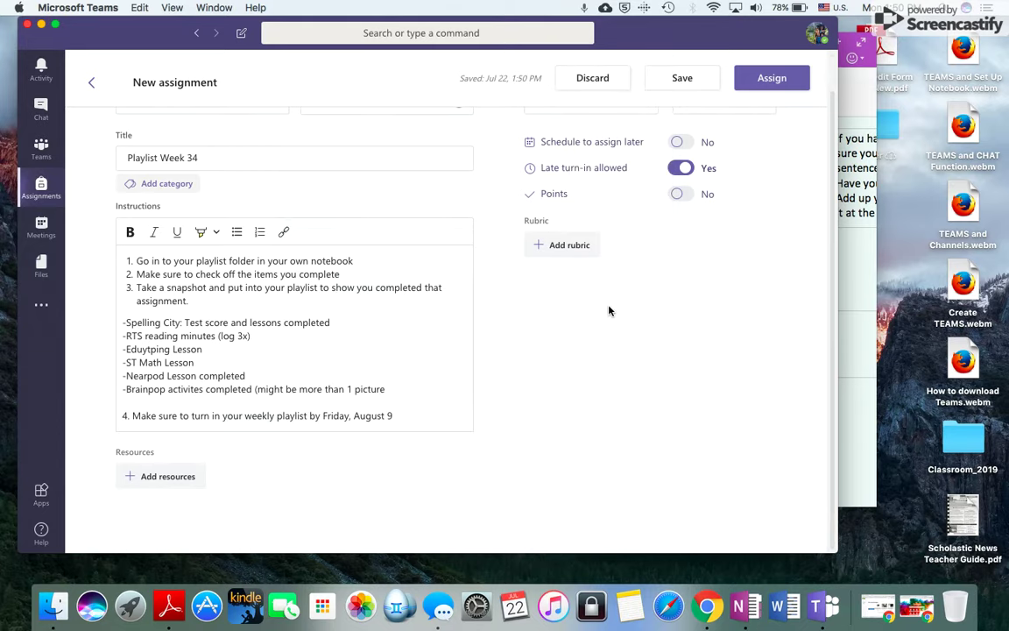
{"action": "left_click", "coordinate": [757, 149]}
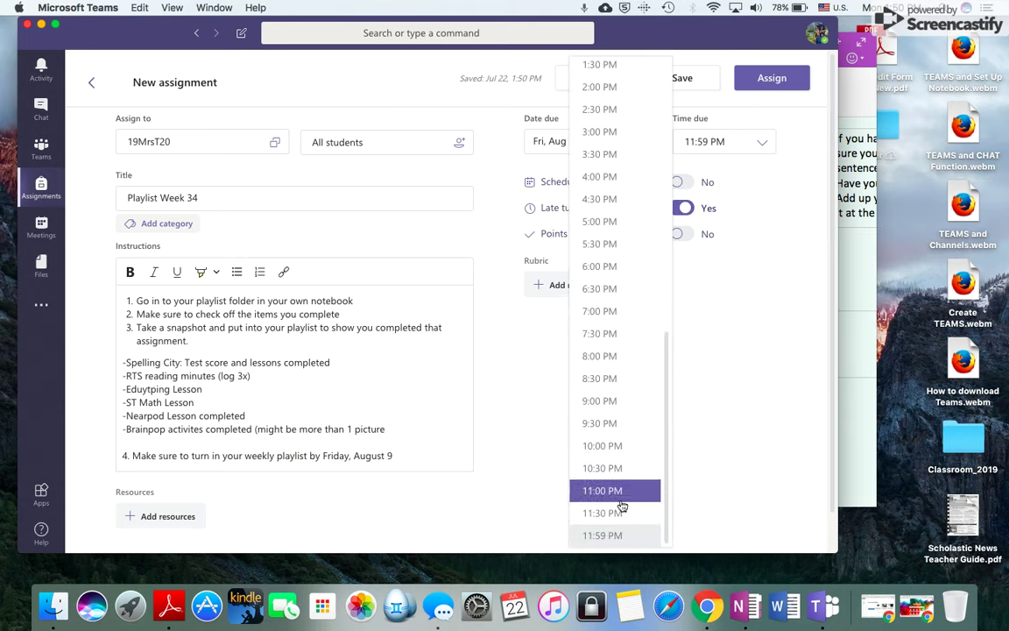
{"action": "scroll", "coordinate": [602, 136], "scroll_direction": "up", "scroll_amount": 3}
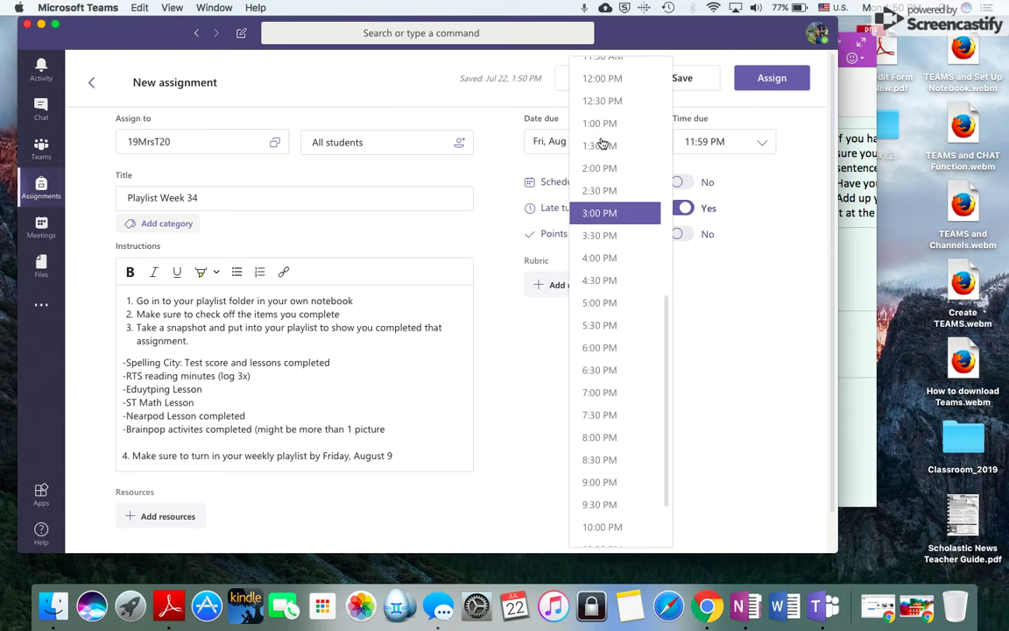
{"action": "left_click", "coordinate": [601, 11]}
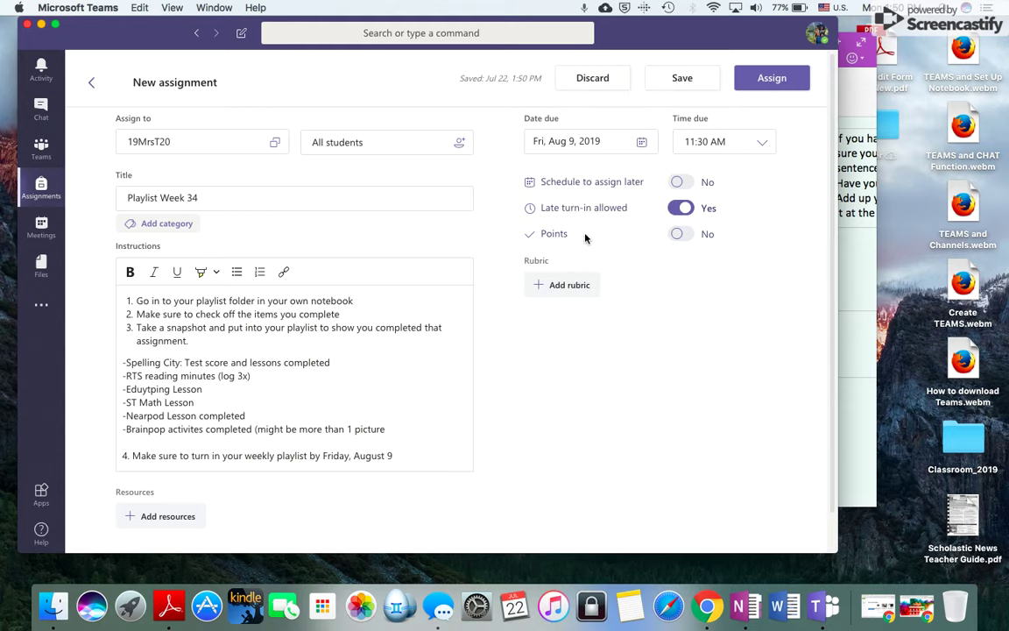
Turn on points for the assignment and set them to 10.
{"action": "left_click", "coordinate": [675, 237]}
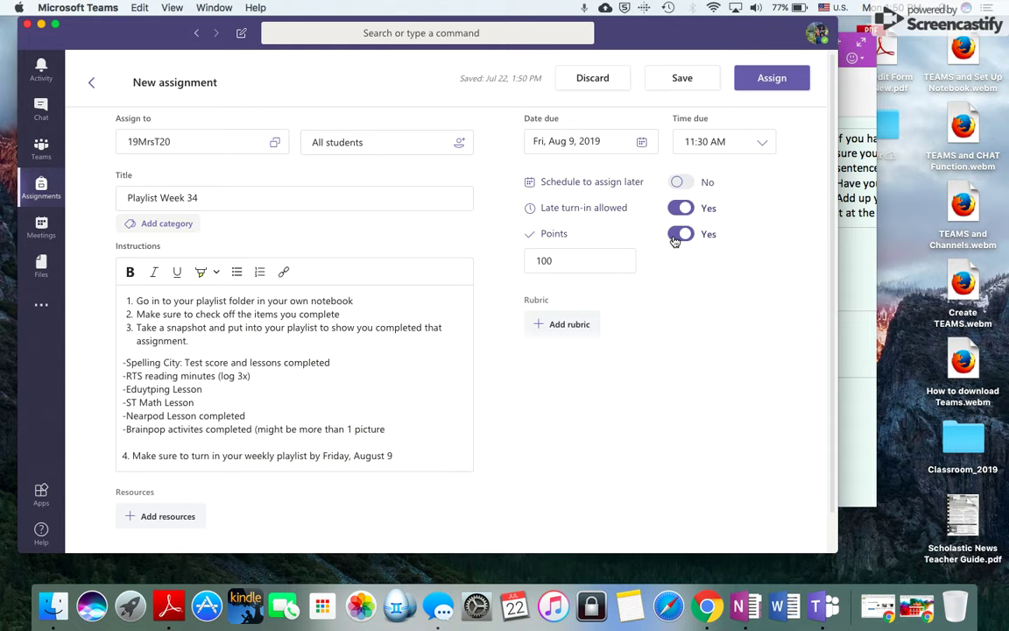
{"action": "double_click", "coordinate": [590, 260]}
{"action": "type", "text": "10"}
{"action": "left_click", "coordinate": [545, 450]}
Add the E19-22nd March page from the Class Notebook's _Content Library Playlist section as a resource, distributed to the students' Playlists section.
{"action": "scroll", "coordinate": [545, 451], "scroll_direction": "down", "scroll_amount": 1}
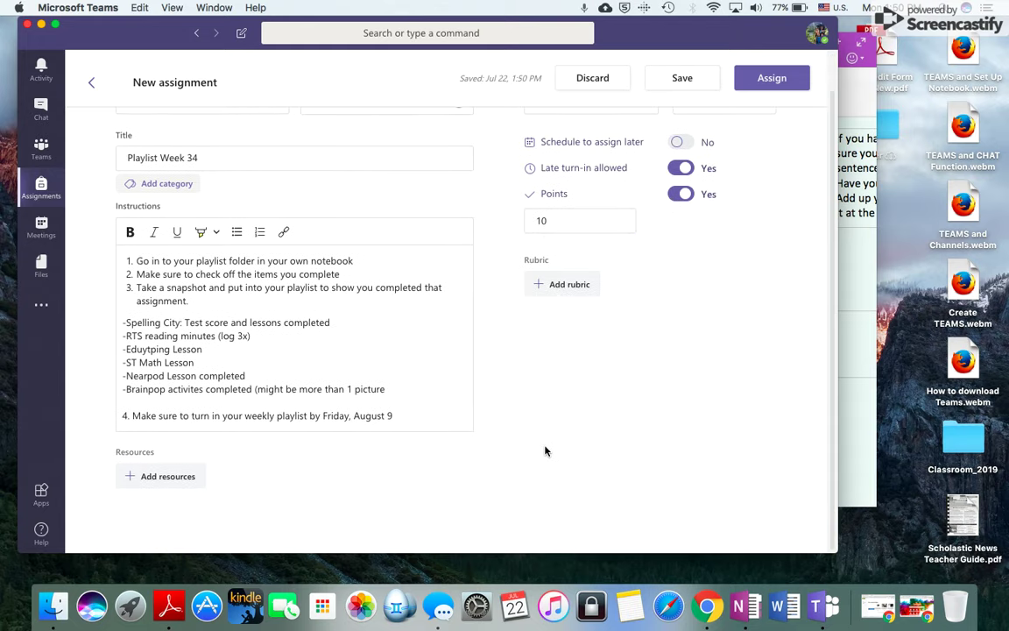
{"action": "left_click", "coordinate": [158, 480]}
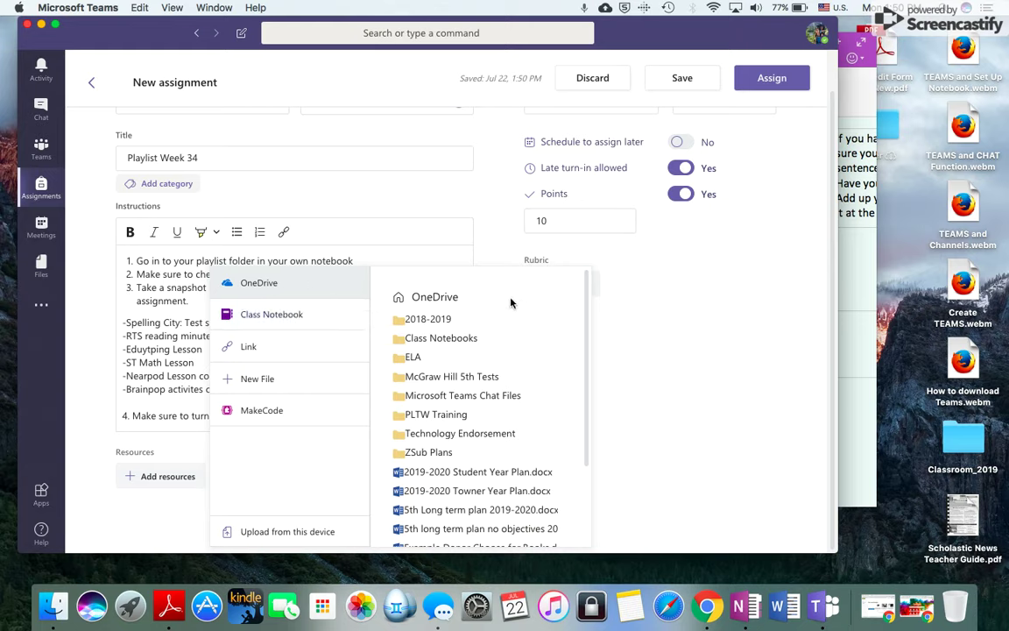
{"action": "left_click", "coordinate": [308, 320]}
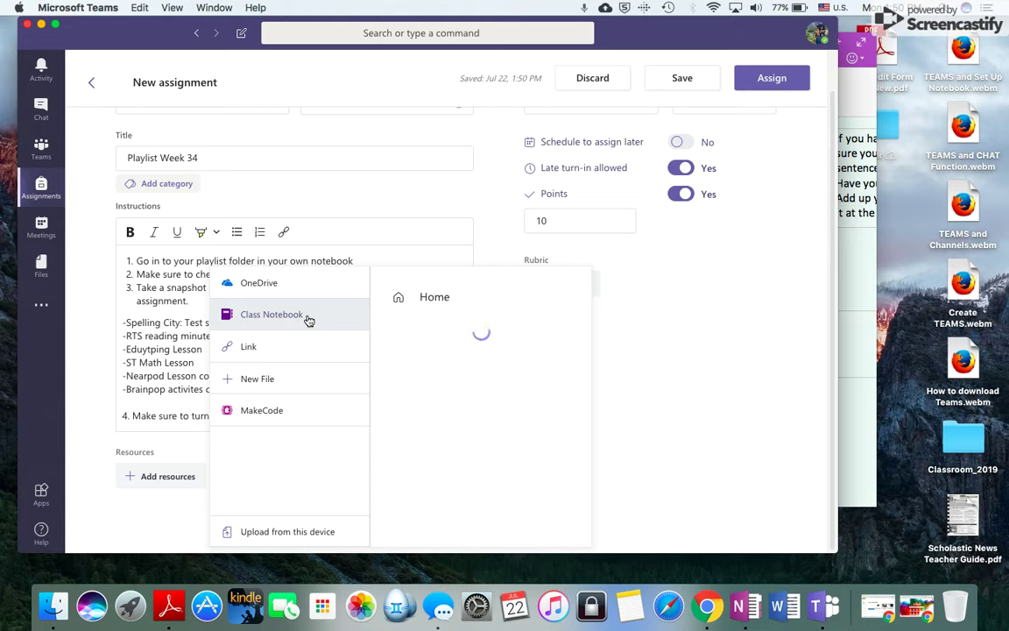
{"action": "left_click", "coordinate": [398, 357]}
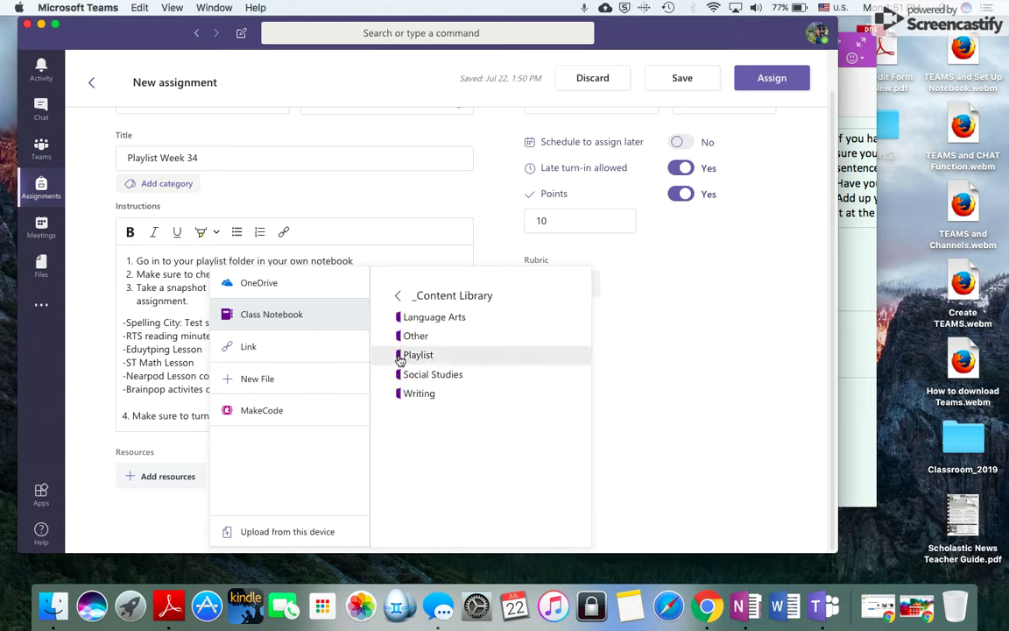
{"action": "left_click", "coordinate": [418, 355]}
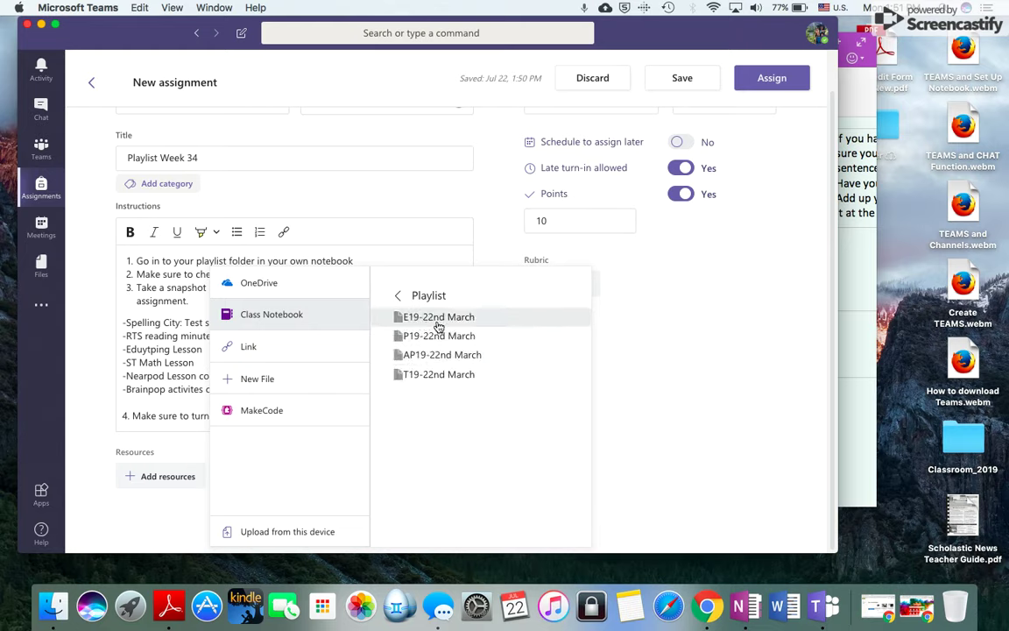
{"action": "left_click", "coordinate": [419, 319]}
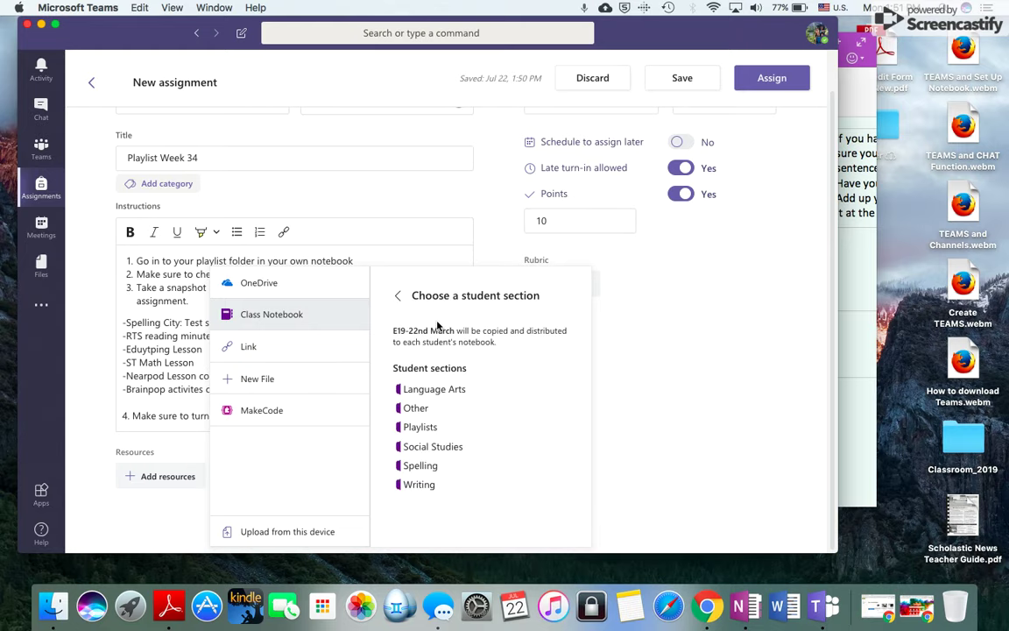
{"action": "left_click", "coordinate": [419, 427]}
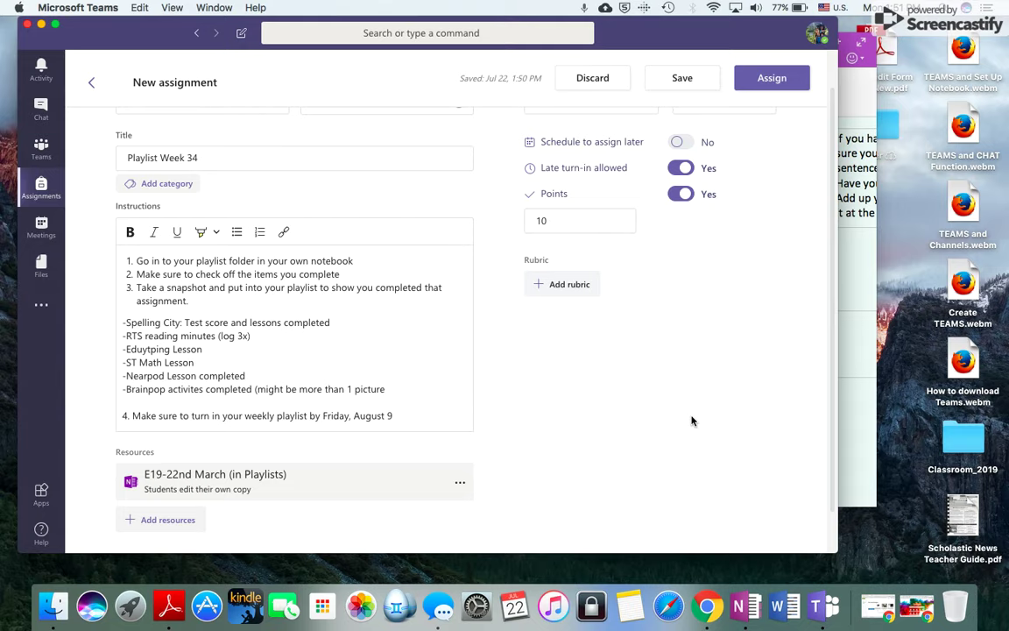
Assign the Playlist Week 34 assignment to the class.
{"action": "left_click", "coordinate": [786, 77]}
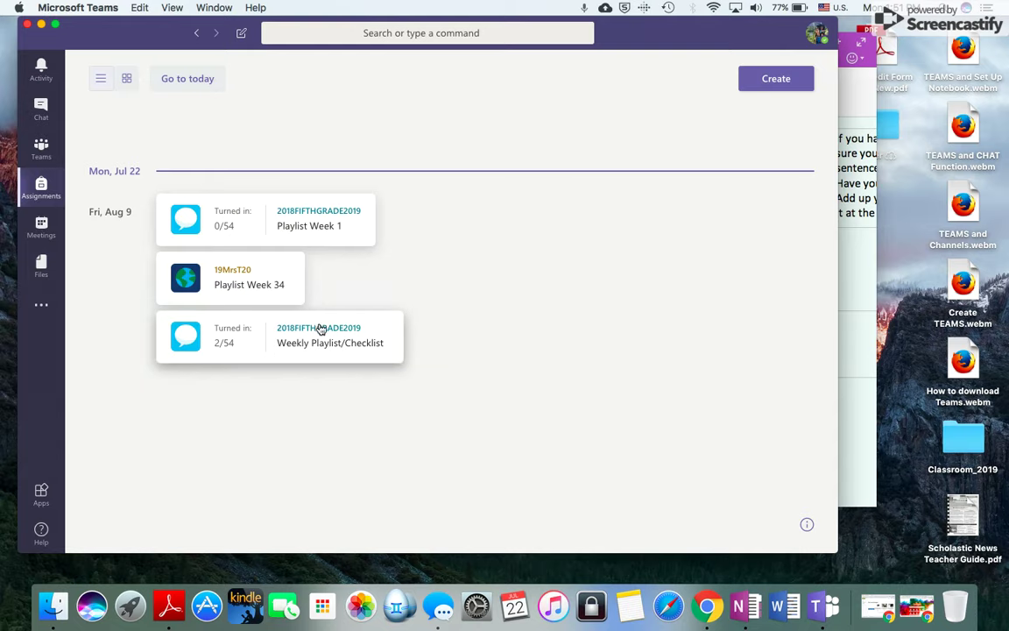
Open the Weekly Playlist/Checklist assignment for review and examine the turn-in status of each student in the list.
{"action": "left_click", "coordinate": [225, 347]}
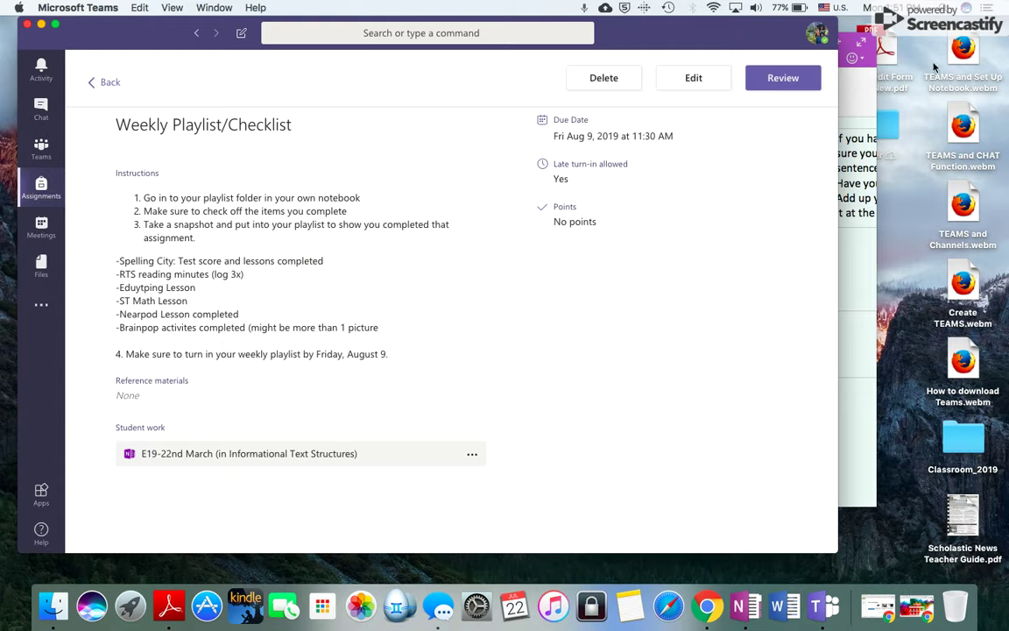
{"action": "left_click", "coordinate": [783, 79]}
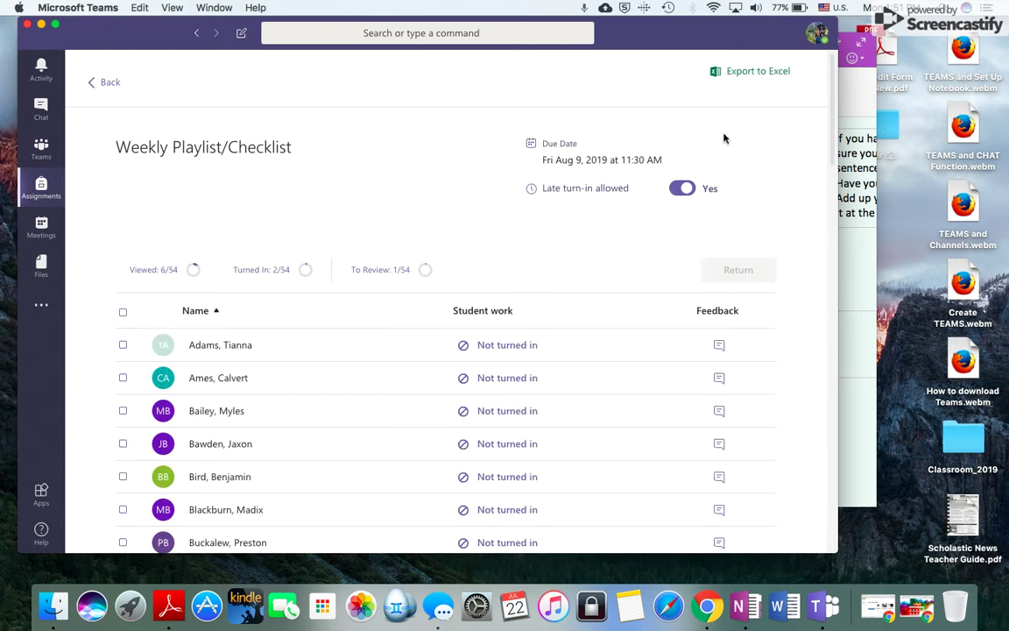
{"action": "scroll", "coordinate": [490, 386], "scroll_direction": "down", "scroll_amount": 5}
{"action": "scroll", "coordinate": [490, 383], "scroll_direction": "down", "scroll_amount": 4}
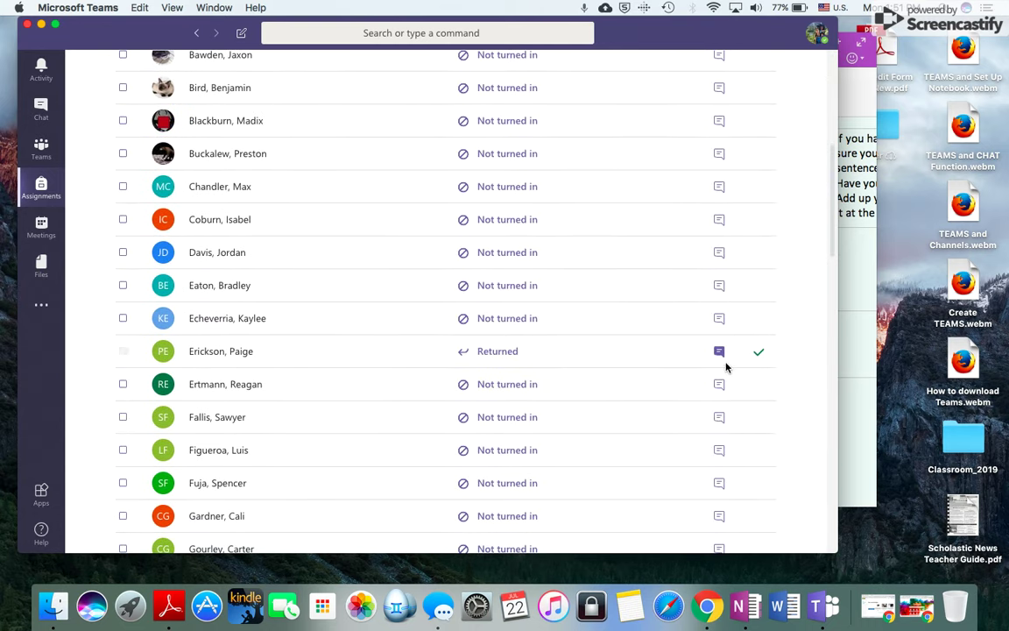
{"action": "scroll", "coordinate": [570, 351], "scroll_direction": "down", "scroll_amount": 10}
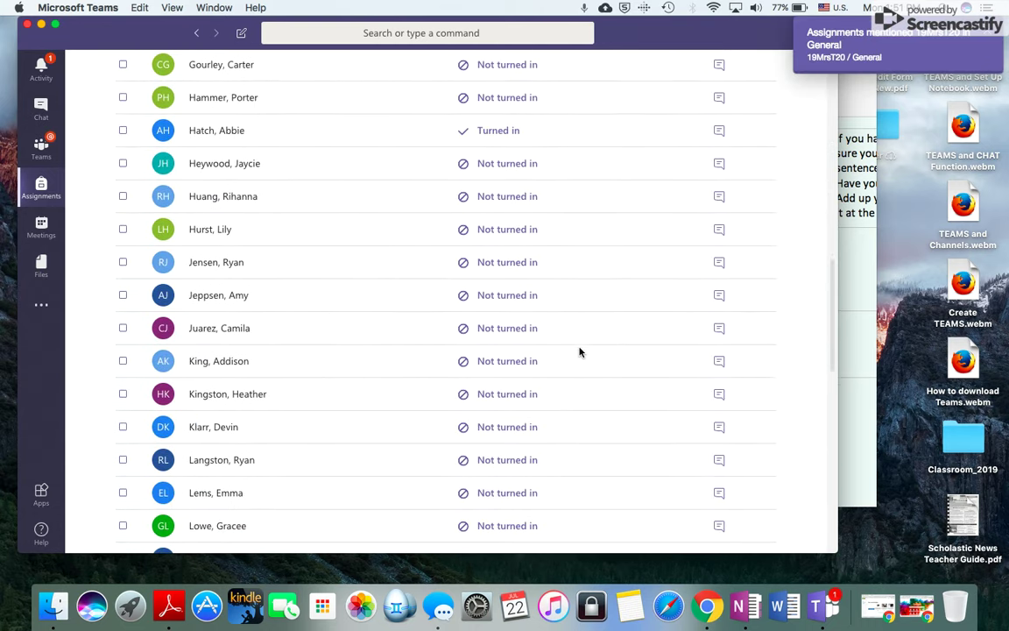
{"action": "scroll", "coordinate": [580, 351], "scroll_direction": "down", "scroll_amount": 4}
{"action": "scroll", "coordinate": [581, 353], "scroll_direction": "down", "scroll_amount": 5}
{"action": "scroll", "coordinate": [581, 354], "scroll_direction": "up", "scroll_amount": 20}
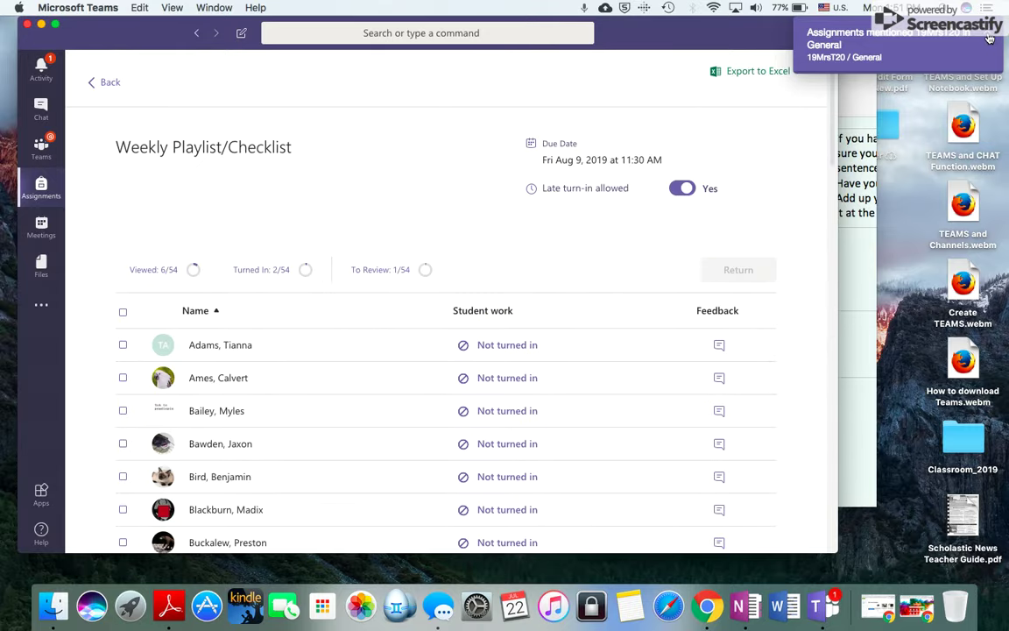
Inspect the returned student's E19-22nd March page down to the teacher signature row, then go back to the assignments list.
{"action": "scroll", "coordinate": [505, 379], "scroll_direction": "down", "scroll_amount": 8}
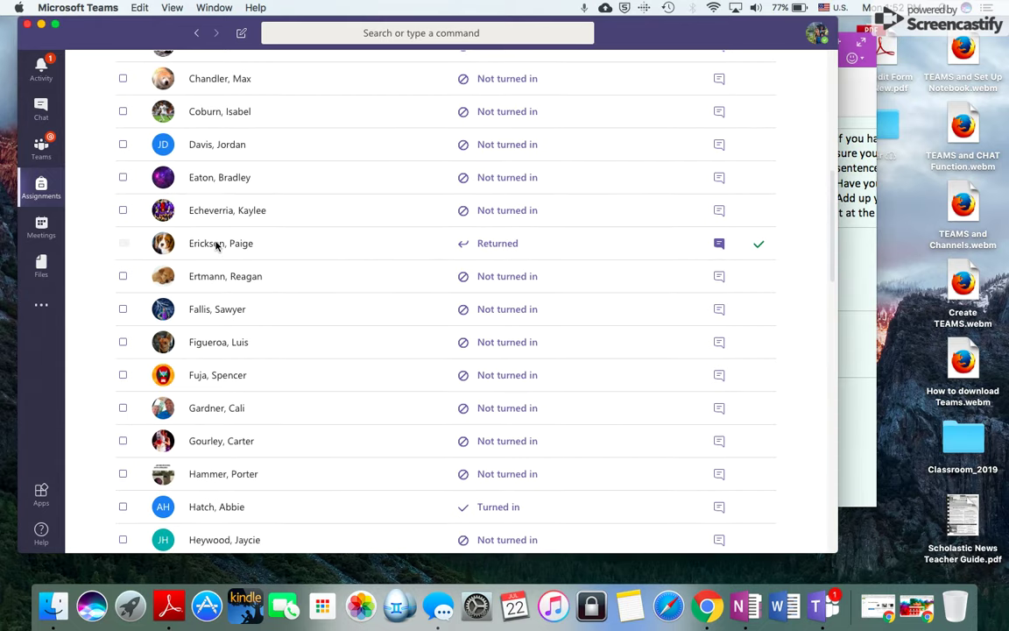
{"action": "left_click", "coordinate": [497, 244]}
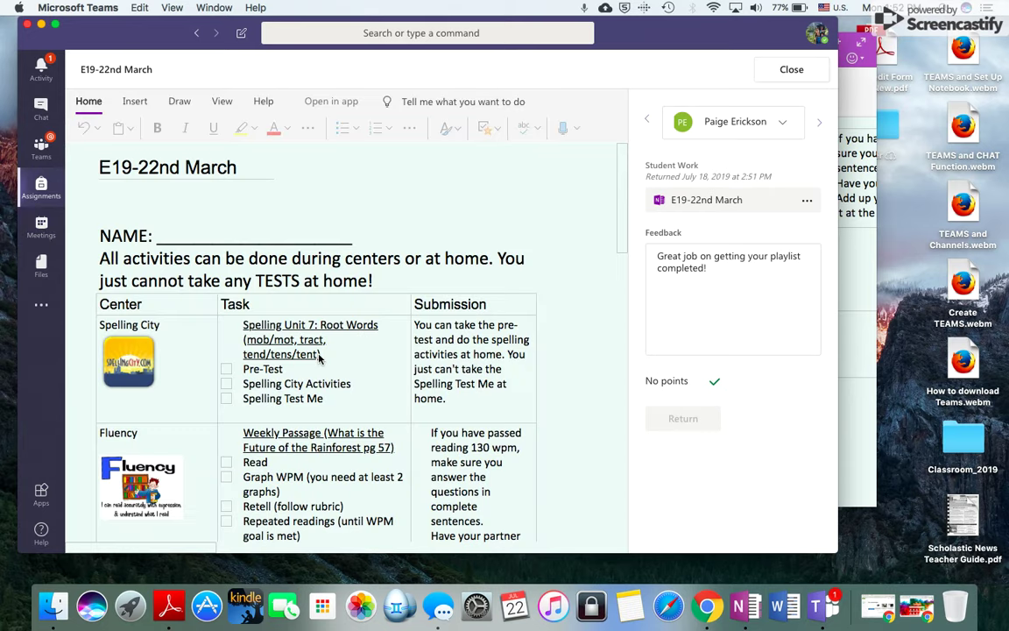
{"action": "scroll", "coordinate": [319, 358], "scroll_direction": "down", "scroll_amount": 15}
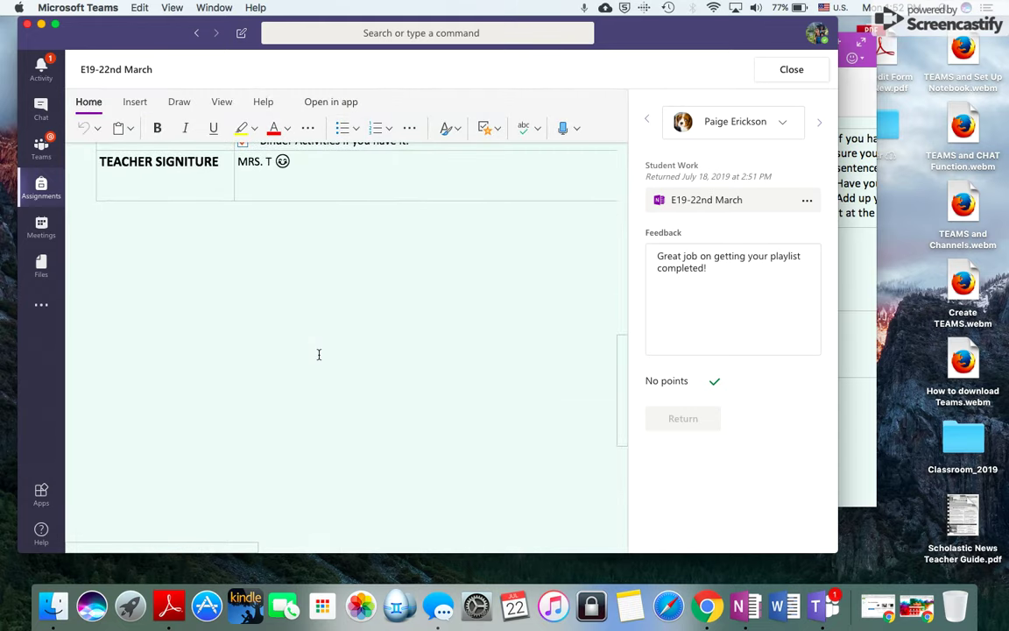
{"action": "scroll", "coordinate": [319, 354], "scroll_direction": "up", "scroll_amount": 2}
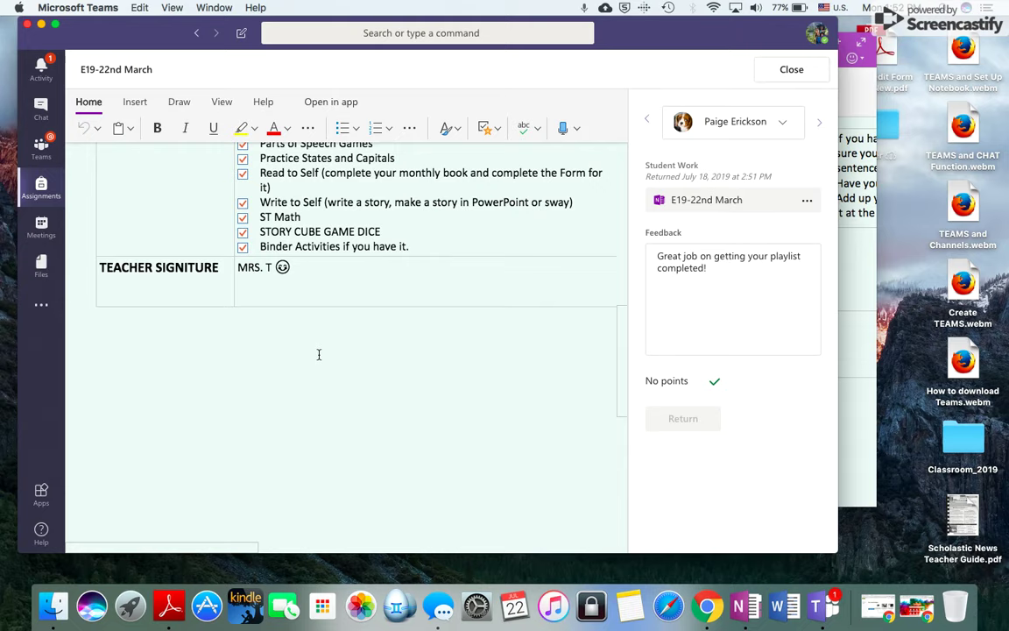
{"action": "left_click", "coordinate": [809, 74]}
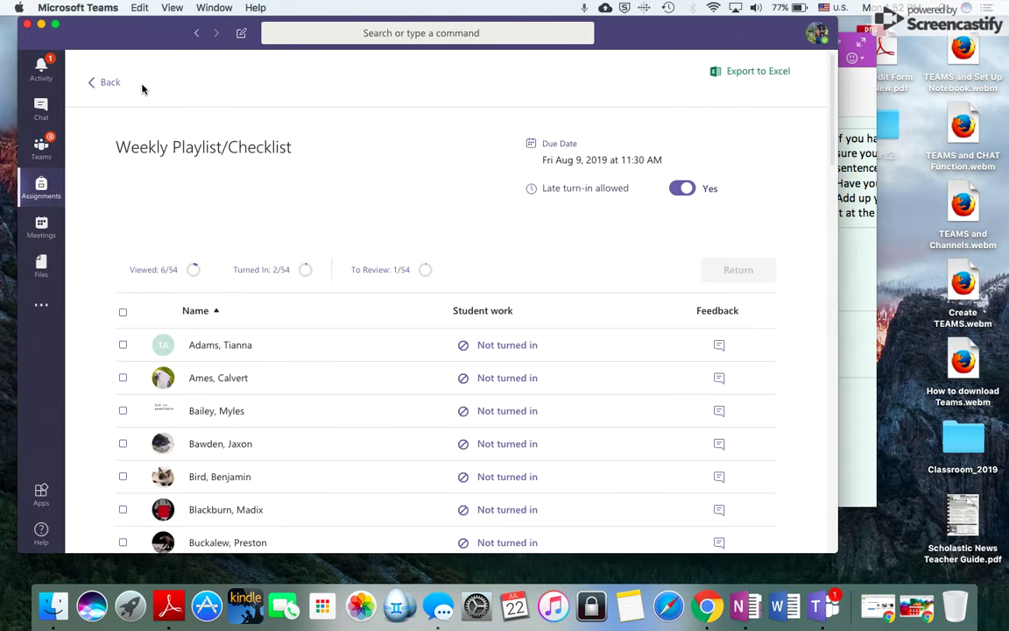
{"action": "left_click", "coordinate": [102, 90]}
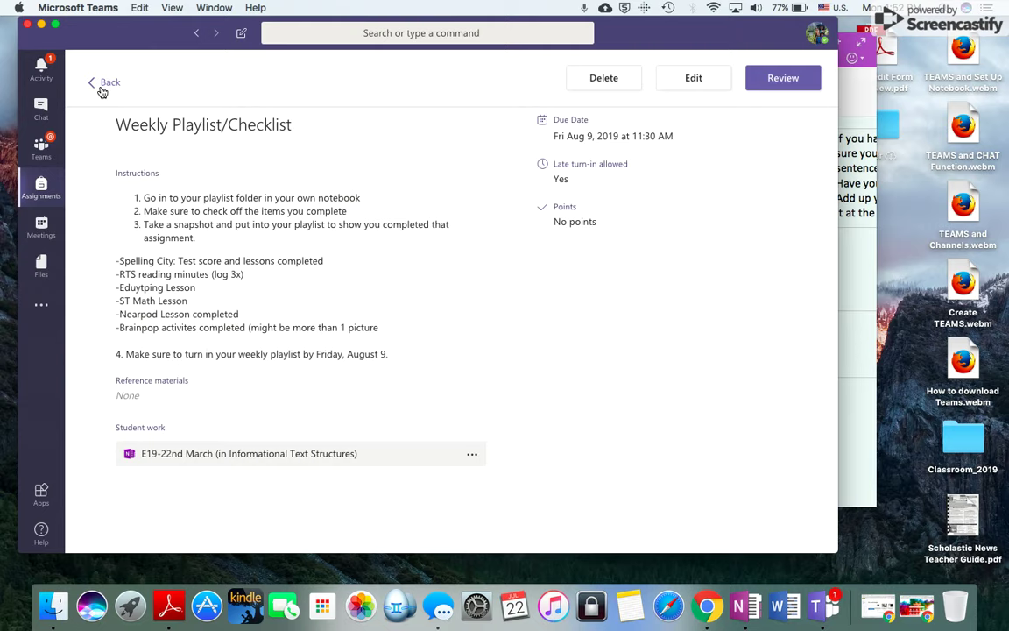
{"action": "left_click", "coordinate": [101, 90]}
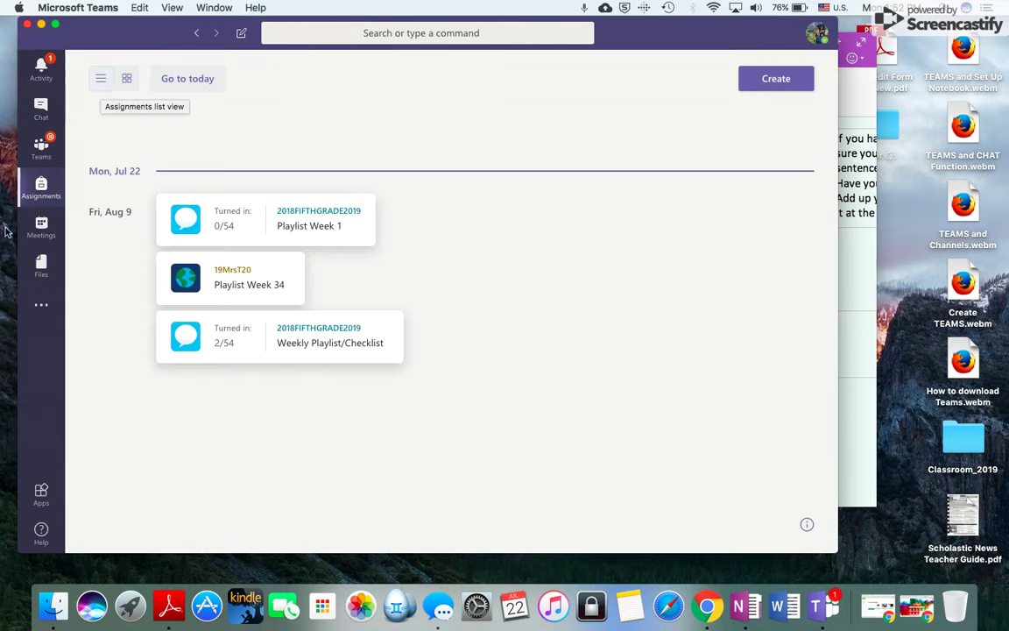
Switch to the minimized Google Chrome window.
{"action": "left_click", "coordinate": [866, 366]}
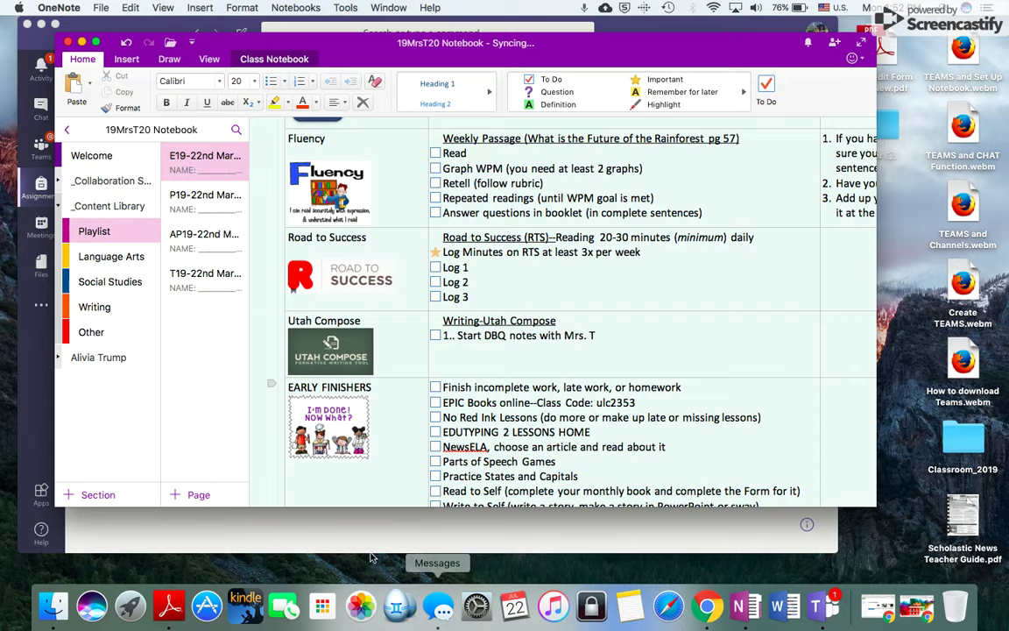
{"action": "left_click", "coordinate": [327, 528]}
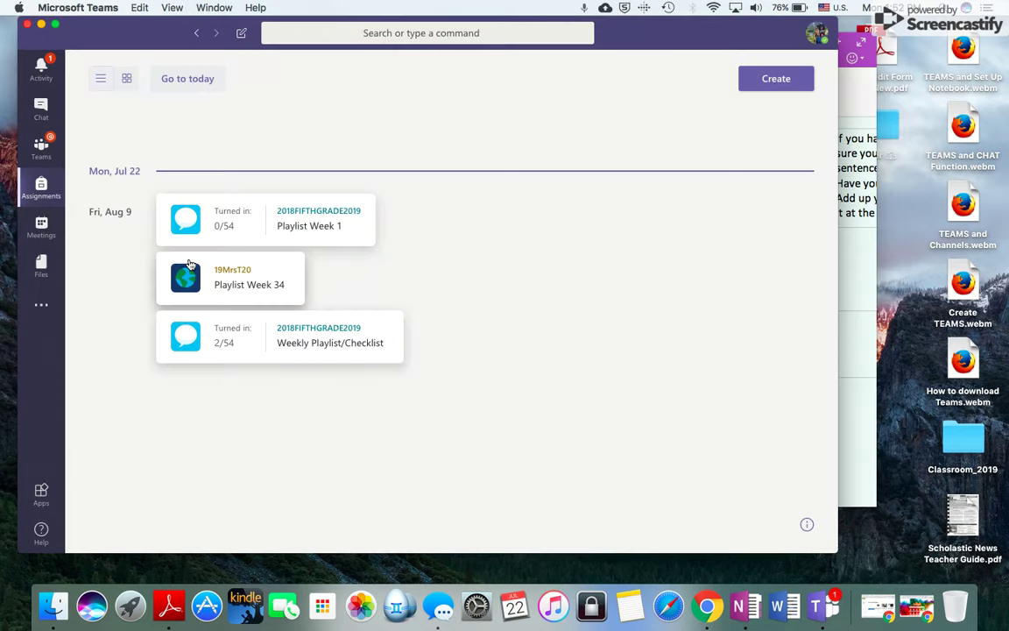
{"action": "left_click", "coordinate": [908, 605]}
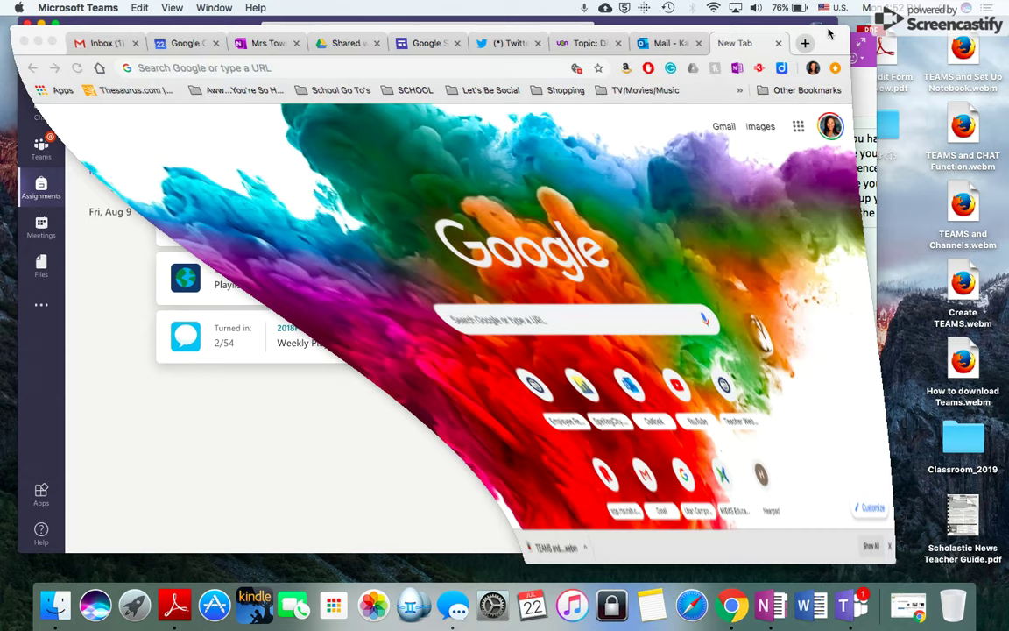